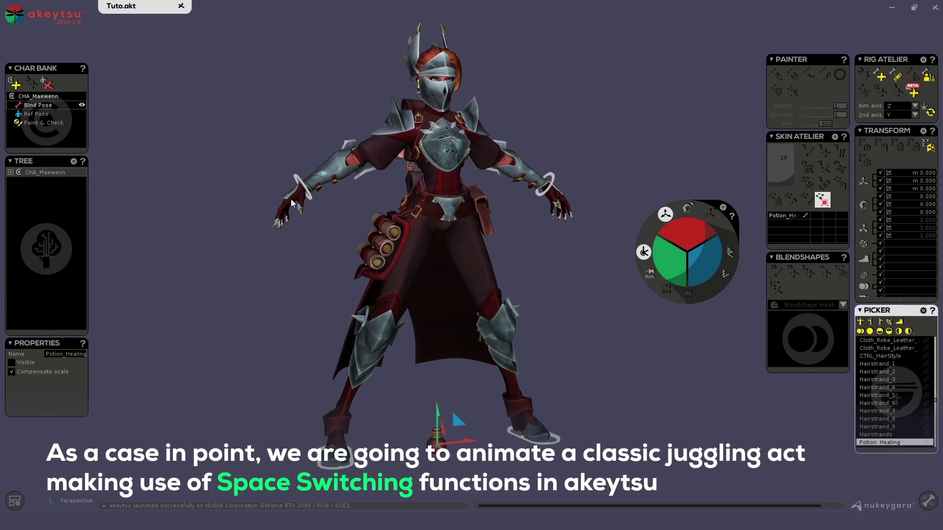
Step: Enable the Wrist_R, Wrist_L and Root joints as space origins for the rig
click(294, 202)
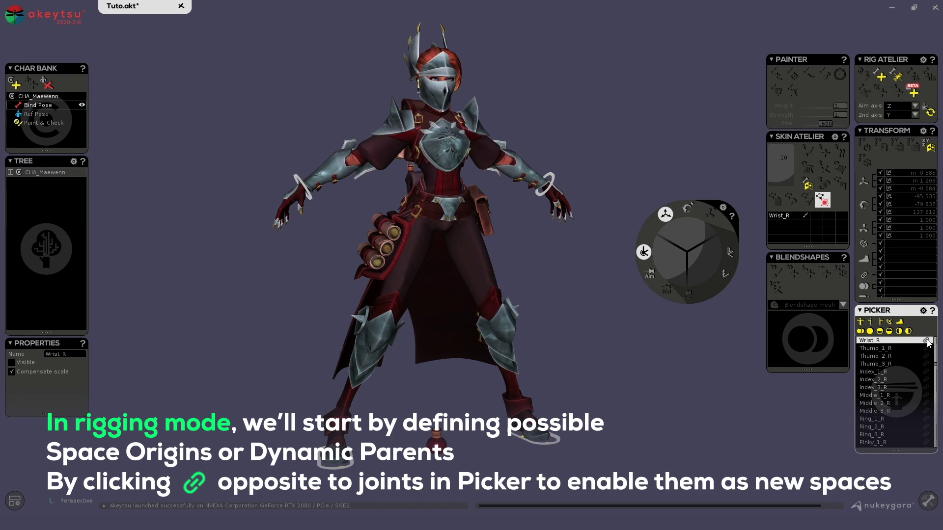
click(926, 341)
click(551, 188)
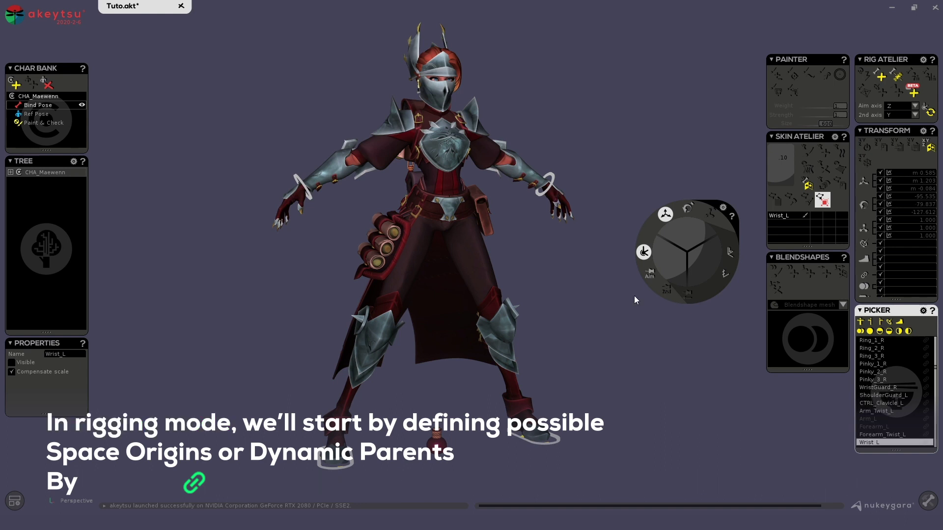
click(926, 443)
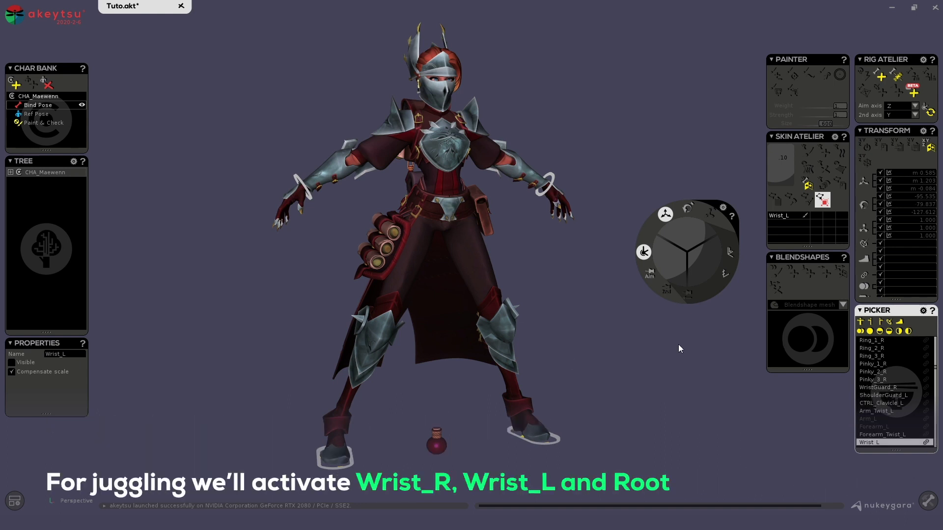
scroll(916, 365, up, 10)
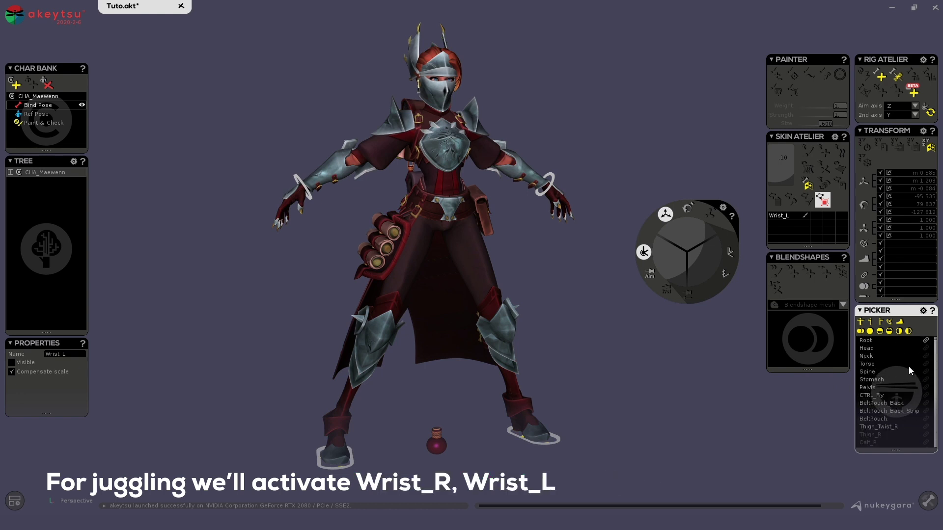
scroll(907, 366, down, 5)
scroll(909, 376, down, 6)
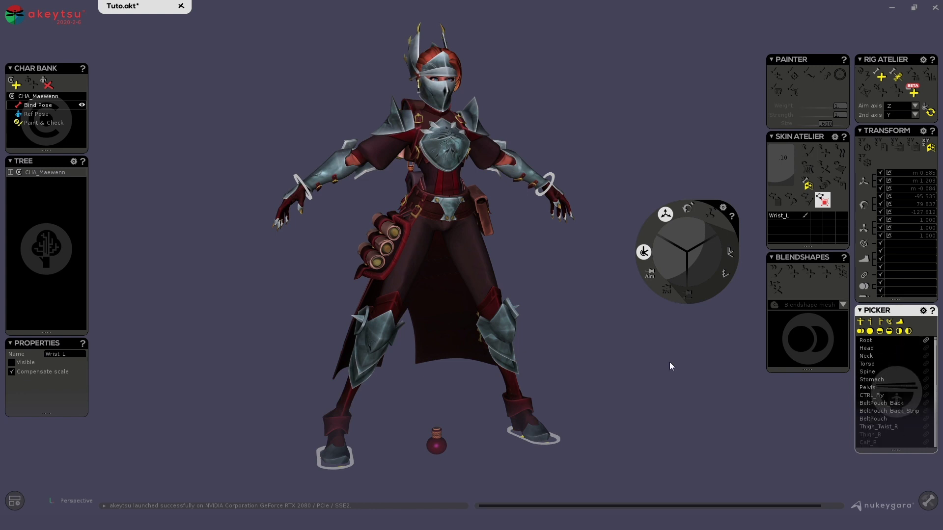
Step: Switch to animation mode and create a new animation clip named Jongle
click(37, 117)
key(Tab)
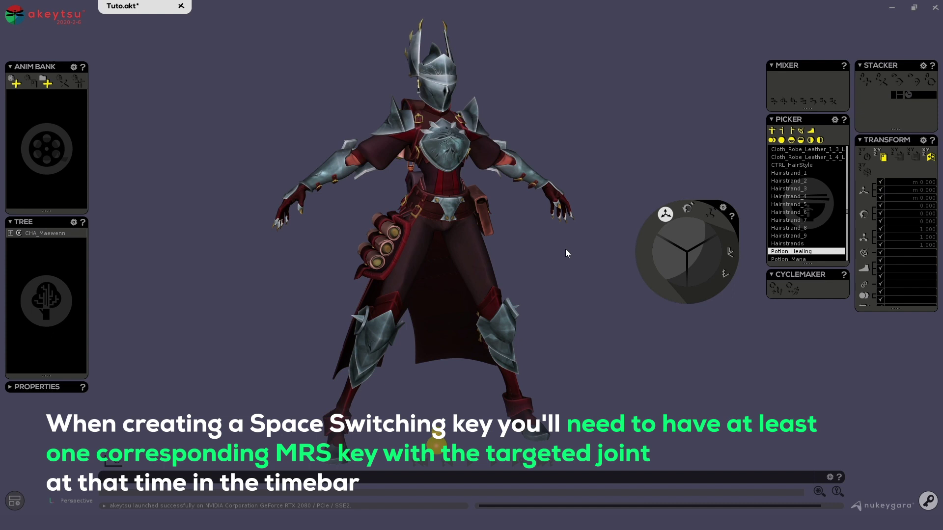
click(15, 83)
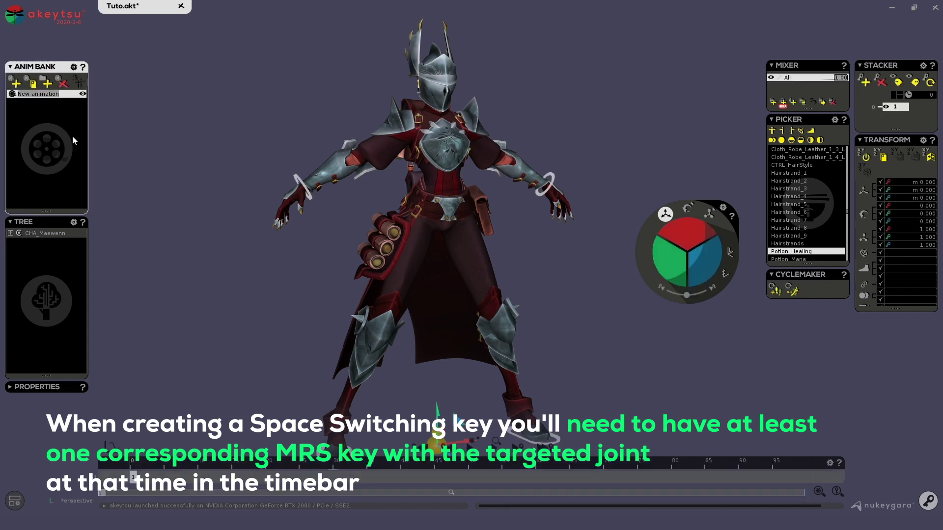
text(SpaceSwitch)
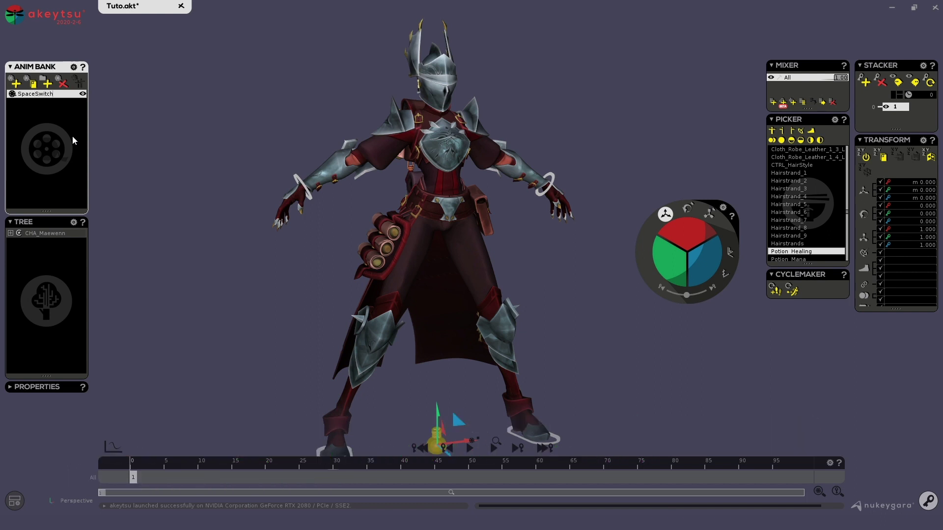
key(Return)
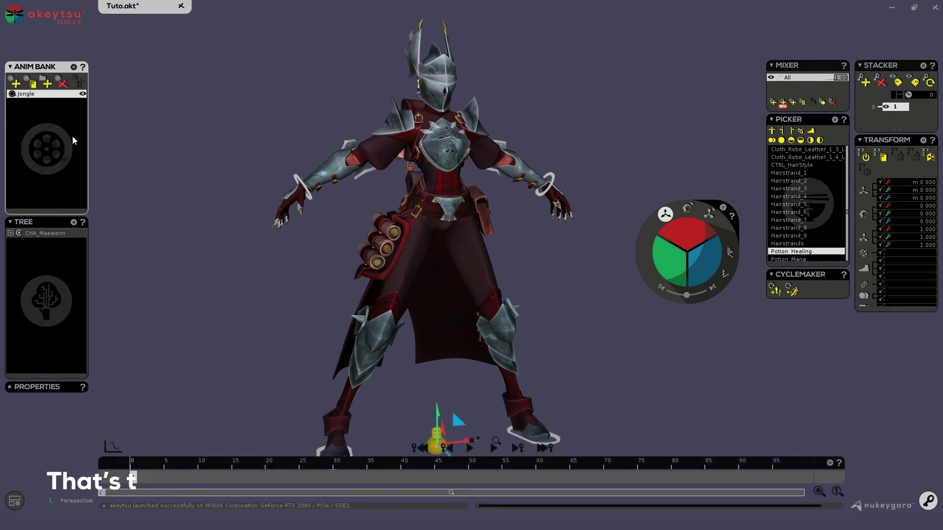
Step: Extract Potion_Healing into its own MRS layer and place the potion in the character's right hand
scroll(596, 281, down, 1)
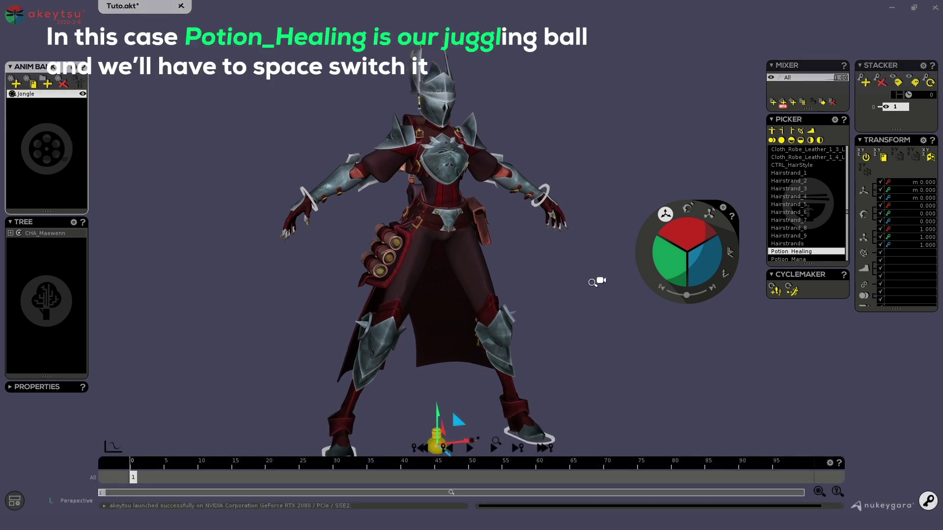
alt+right_drag(597, 282, 584, 281)
alt+middle_drag(584, 281, 585, 259)
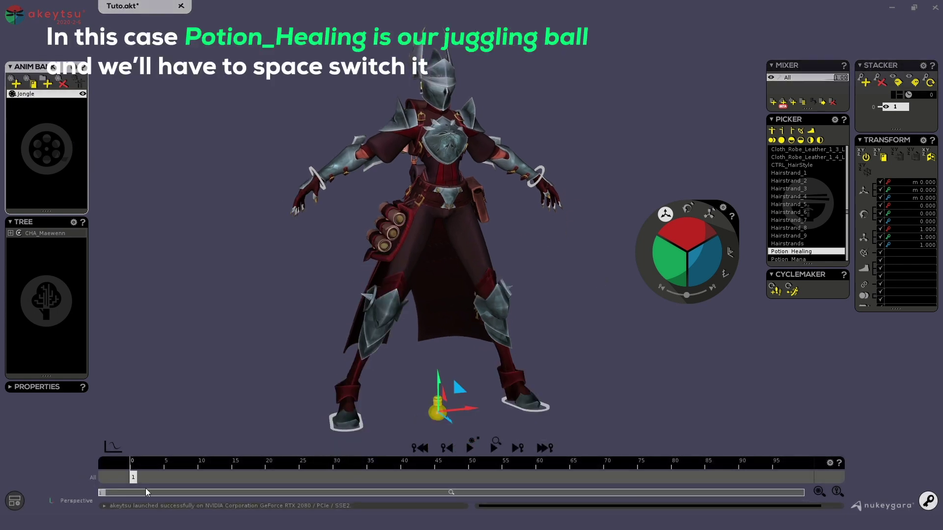
click(823, 104)
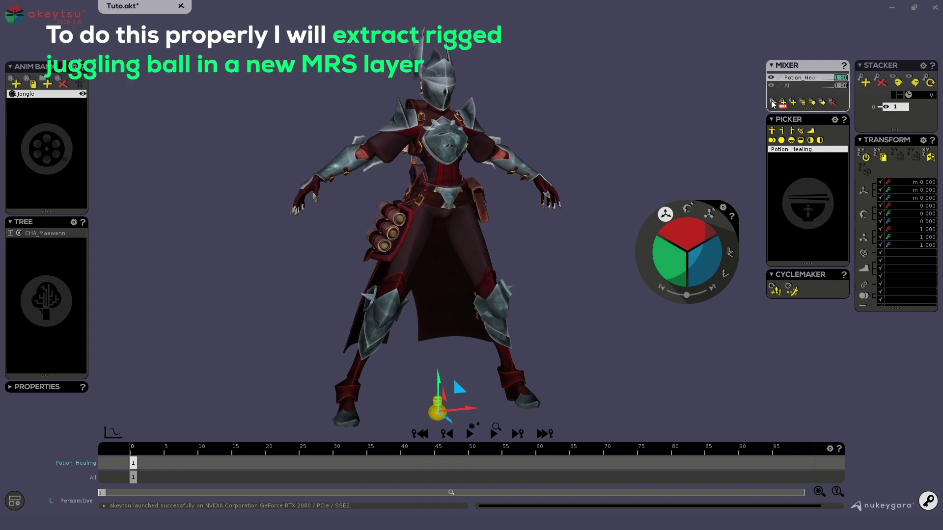
click(787, 86)
click(402, 466)
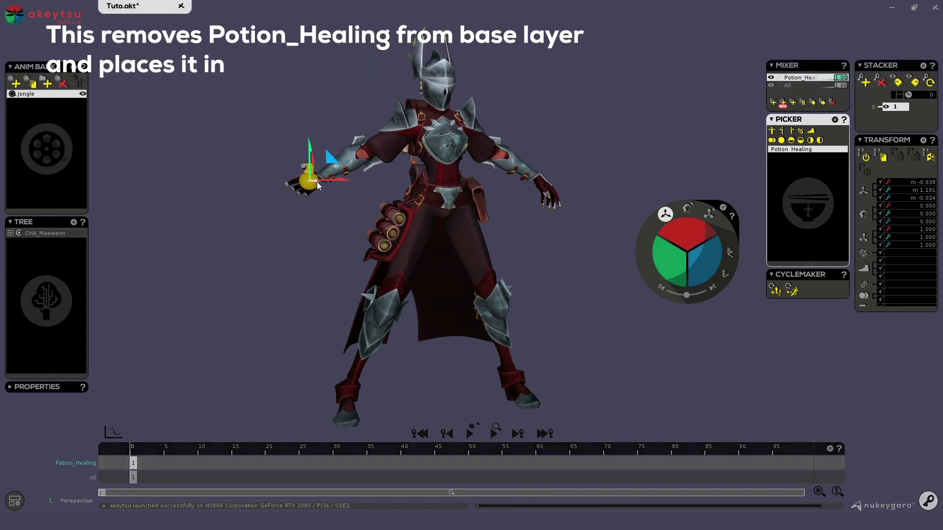
drag(316, 182, 308, 182)
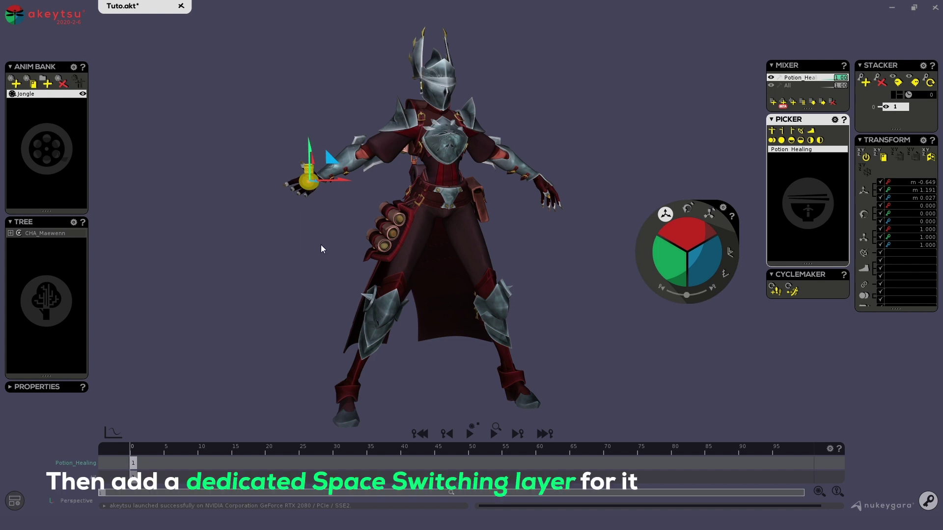
Step: Add a space switching layer for Potion_Healing with Wrist_R as its space
click(783, 103)
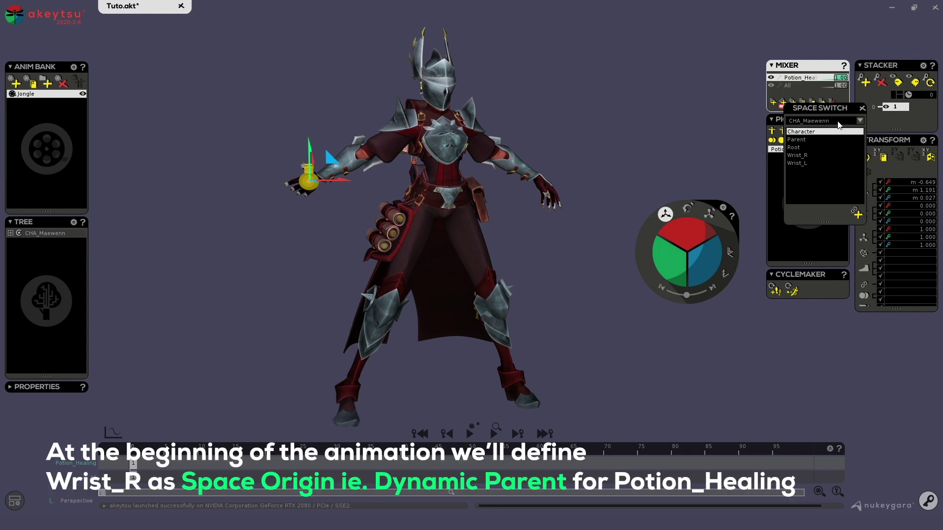
click(796, 155)
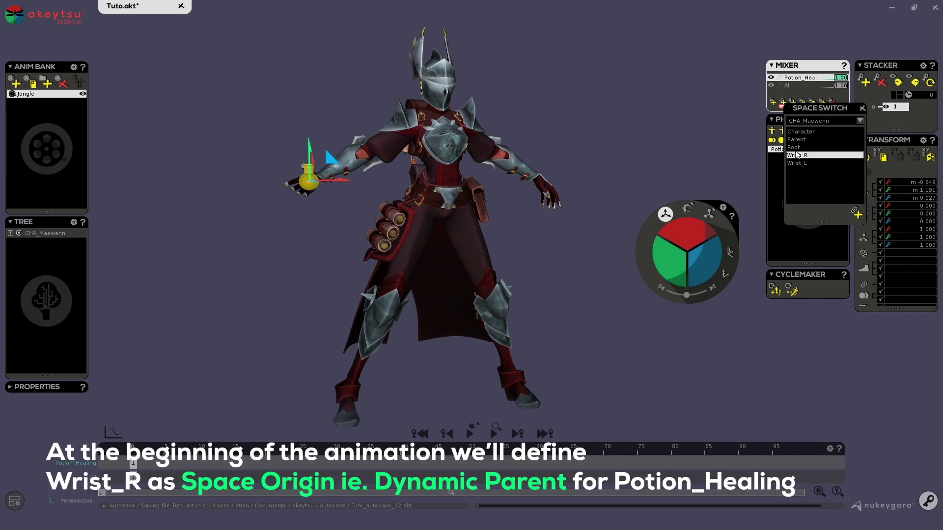
click(858, 215)
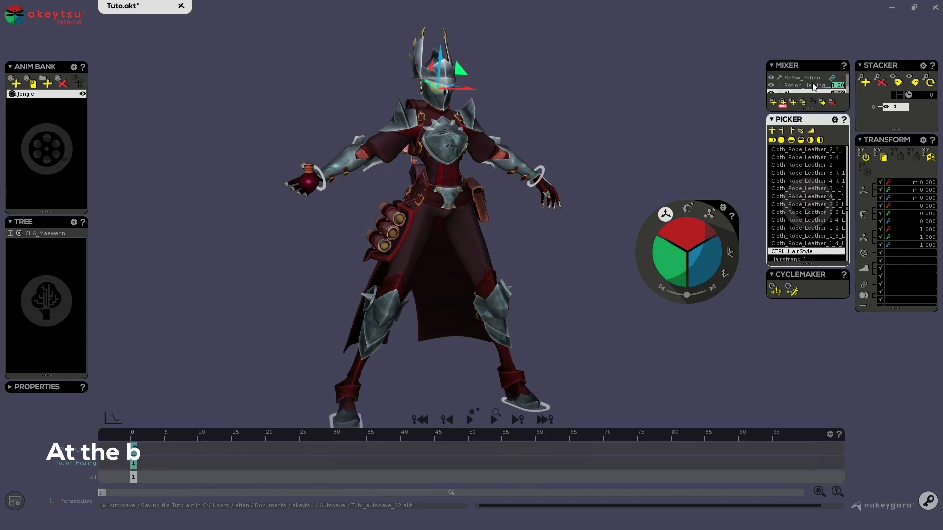
Step: Move the right wrist's IK control to reposition the hand holding the potion
click(319, 187)
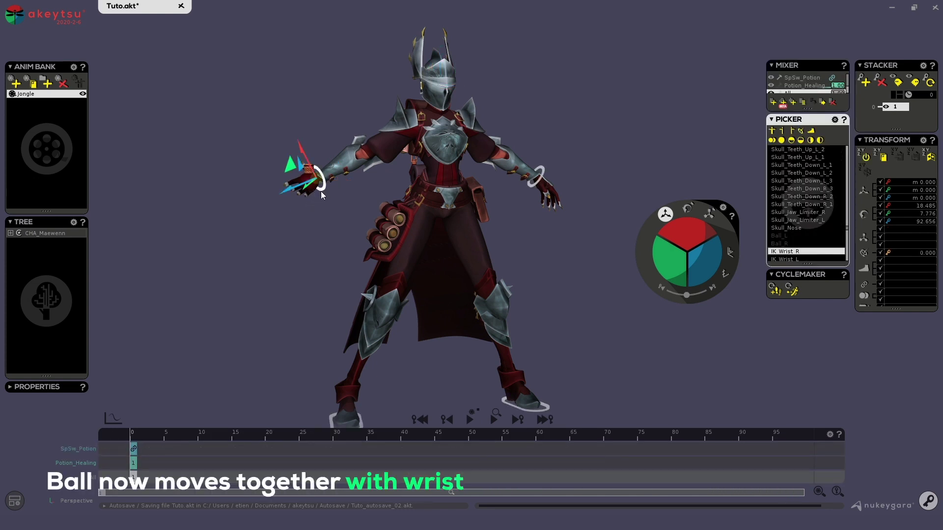
mouse_move(319, 188)
mouse_down()
mouse_move(332, 141)
mouse_move(324, 172)
mouse_up()
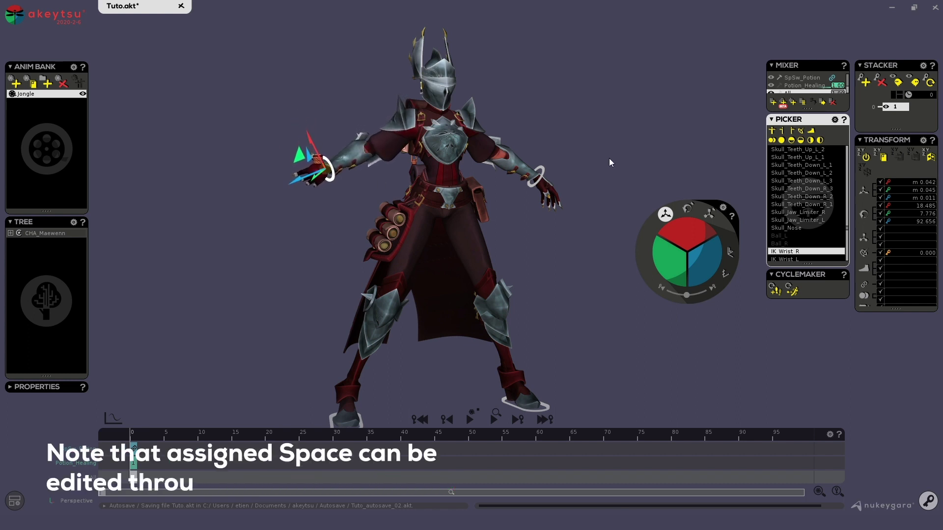
click(325, 172)
click(927, 285)
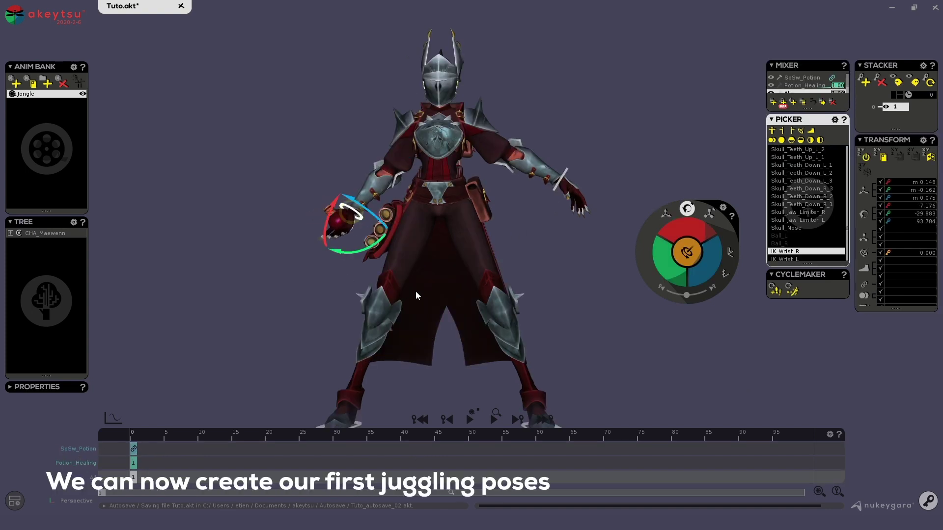
Step: Rotate the left arm down beside the body for the first juggling pose
click(494, 147)
drag(466, 144, 470, 170)
alt+drag(471, 172, 477, 201)
drag(505, 134, 485, 322)
alt+middle_drag(485, 322, 494, 303)
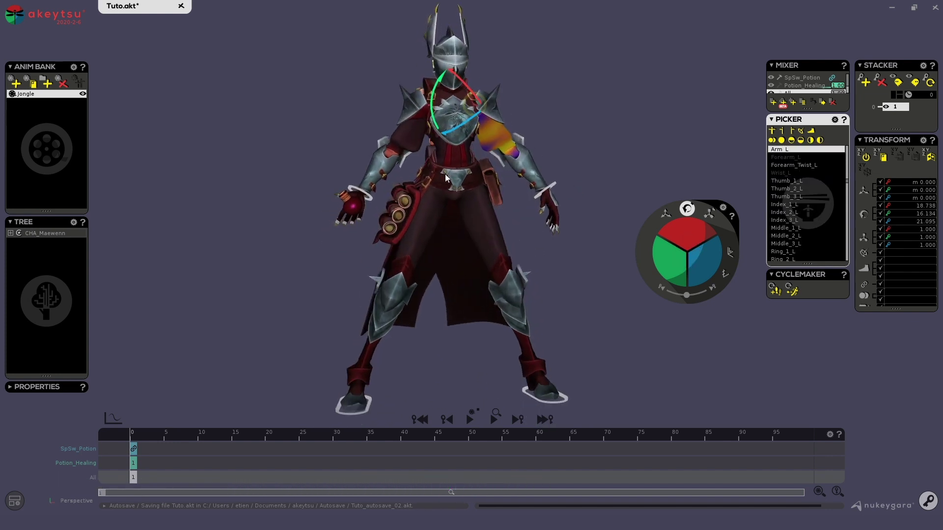
Step: Rotate the torso and neck joints so the character looks toward the potion hand in the first pose
click(453, 158)
key(Up)
middle_drag(665, 228, 672, 232)
key(Up)
key(Up)
mouse_move(673, 232)
middle_down()
mouse_move(665, 240)
mouse_move(670, 232)
middle_up()
alt+middle_drag(556, 261, 526, 297)
Step: Create a second pose key at frame 10 and raise the right wrist's IK control with the potion
ctrl+drag(133, 478, 200, 478)
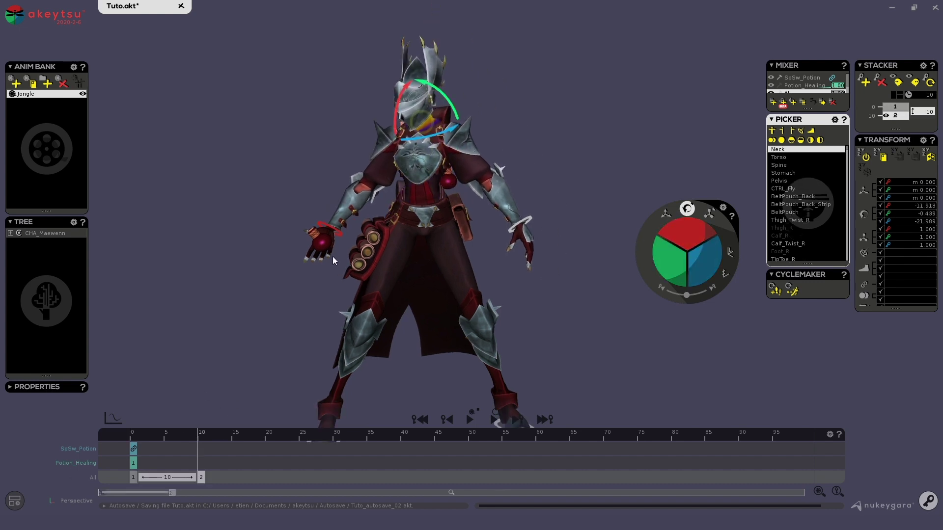
click(339, 233)
drag(333, 226, 326, 181)
middle_drag(678, 243, 684, 253)
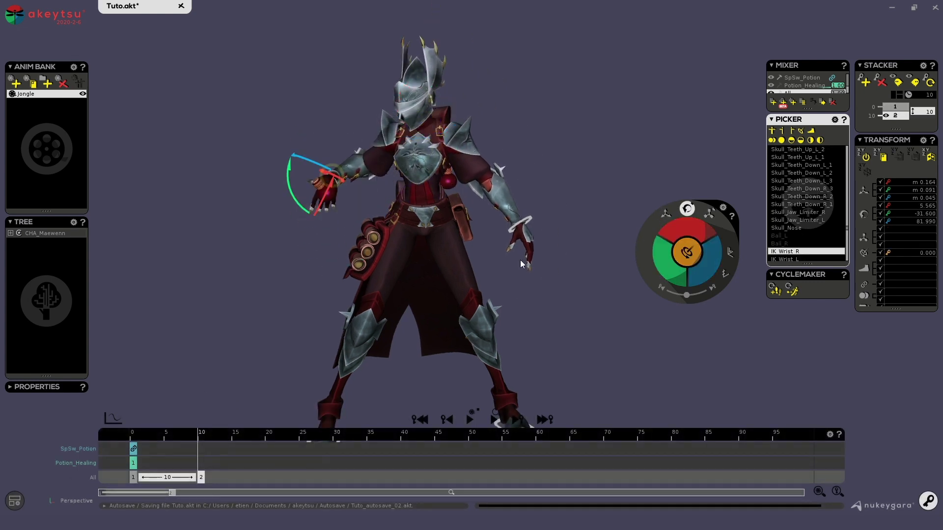
alt+drag(418, 216, 545, 216)
drag(331, 181, 380, 186)
mouse_move(380, 186)
alt+mouse_down()
mouse_move(265, 184)
mouse_move(388, 172)
alt+mouse_up()
Step: Adjust the neck and head rotation in the second pose so the head follows the raised hand
click(495, 128)
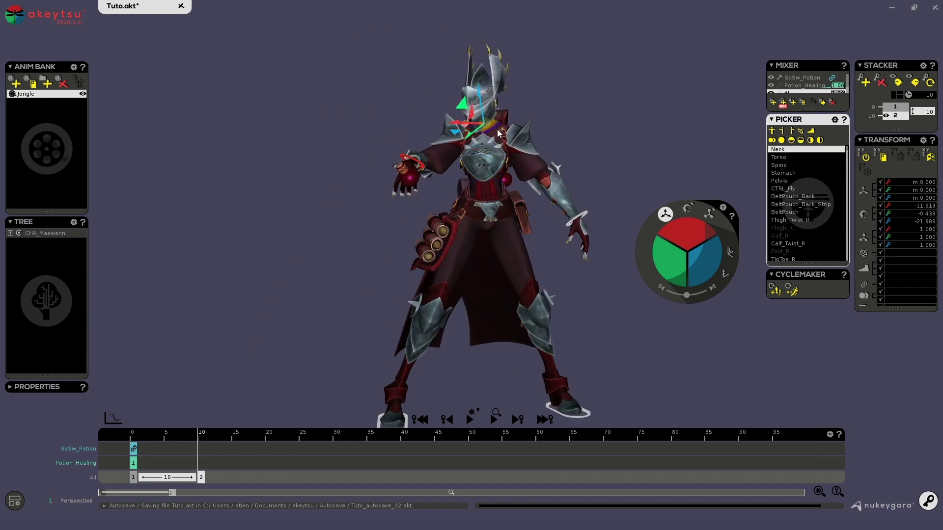
key(Down)
key(Down)
key(Down)
drag(801, 173, 786, 150)
click(687, 209)
middle_drag(686, 228, 683, 229)
key(Up)
drag(687, 229, 556, 269)
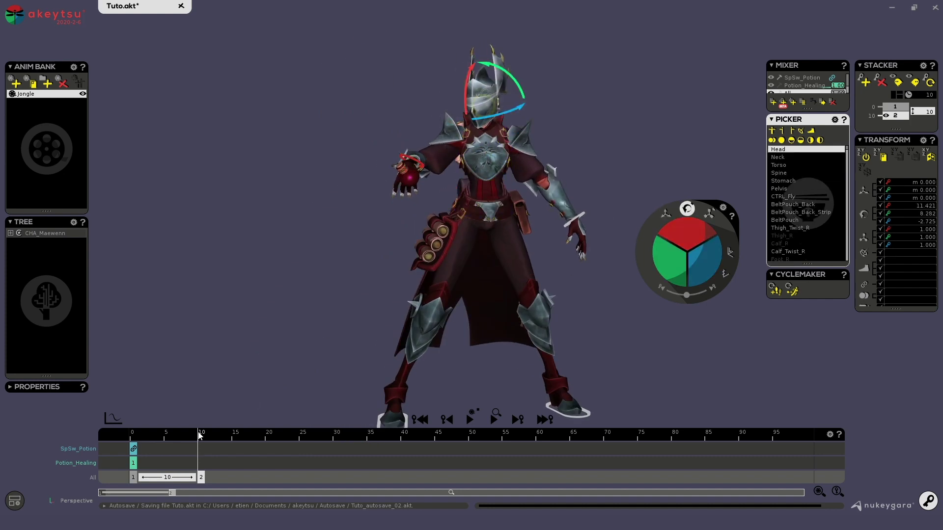
Step: Retime the second pose key to frame 12 and add a third pose key at frame 22
drag(201, 477, 214, 486)
drag(213, 437, 280, 439)
key(k)
Step: Raise and rotate the right wrist's IK control to head height for the throwing pose at frame 22
click(422, 166)
key(w)
alt+drag(423, 169, 443, 155)
key(e)
alt+drag(549, 168, 513, 160)
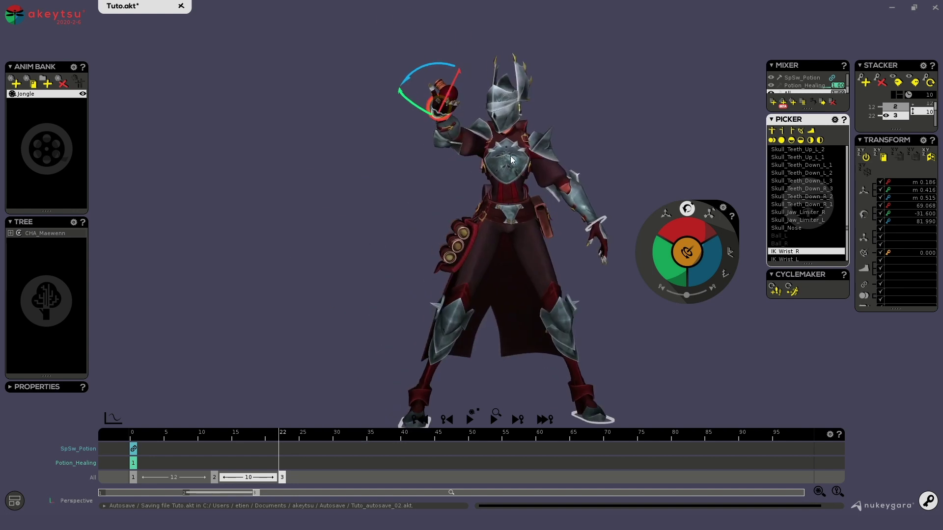
Step: Rotate the neck and head toward the raised potion in the throwing pose
click(523, 193)
click(781, 157)
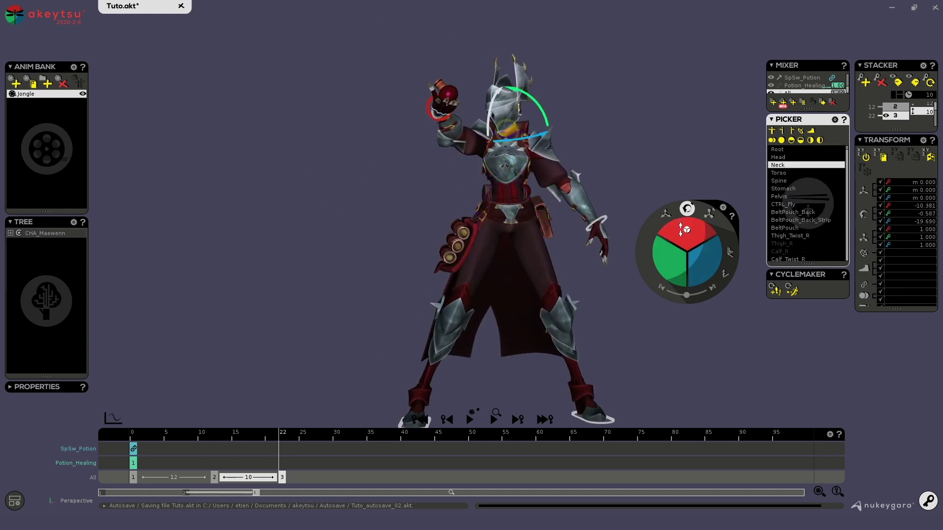
drag(666, 259, 702, 243)
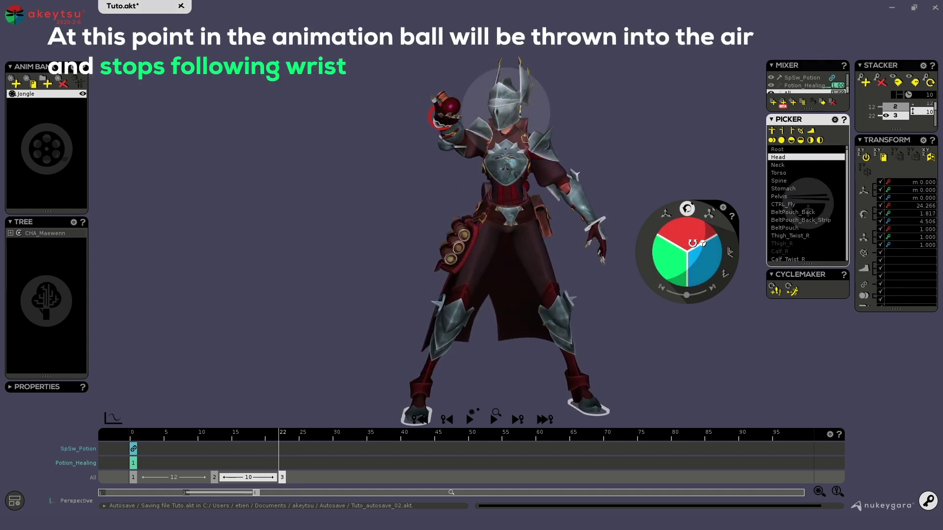
Step: Create a transition key at frame 22 in the Potion_Healing layer
alt+middle_drag(424, 181, 326, 157)
click(343, 87)
alt+middle_drag(429, 92, 384, 97)
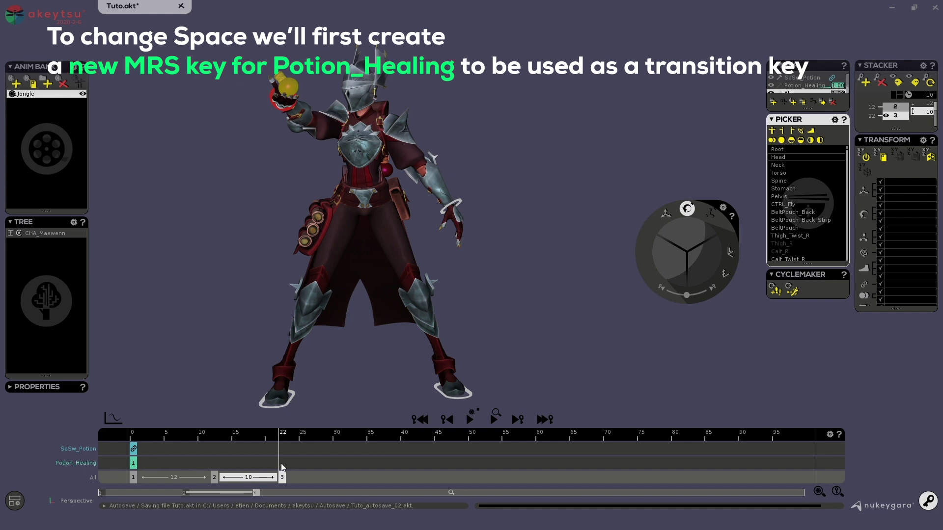
click(135, 464)
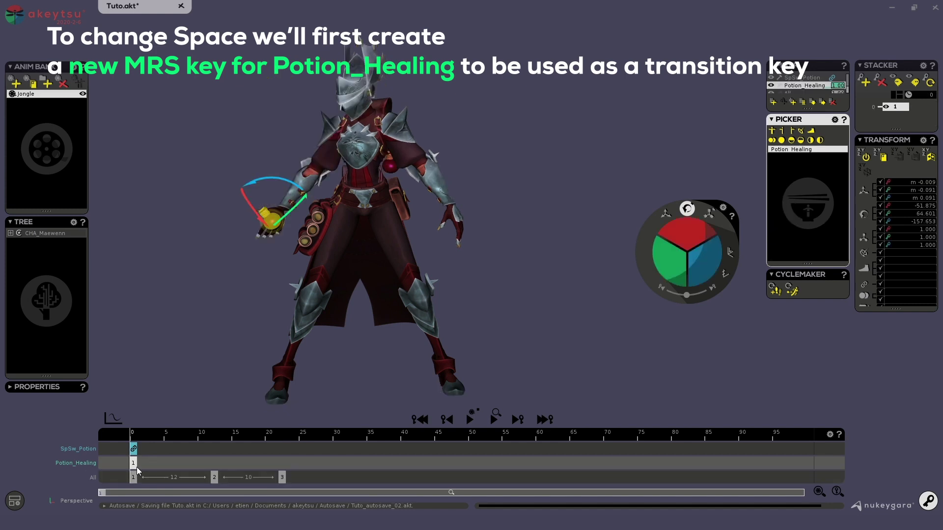
click(278, 464)
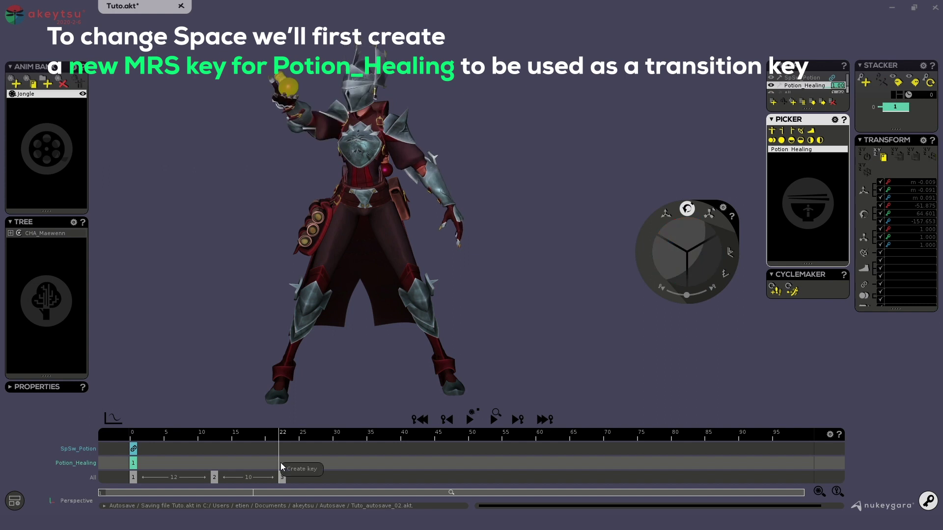
click(294, 471)
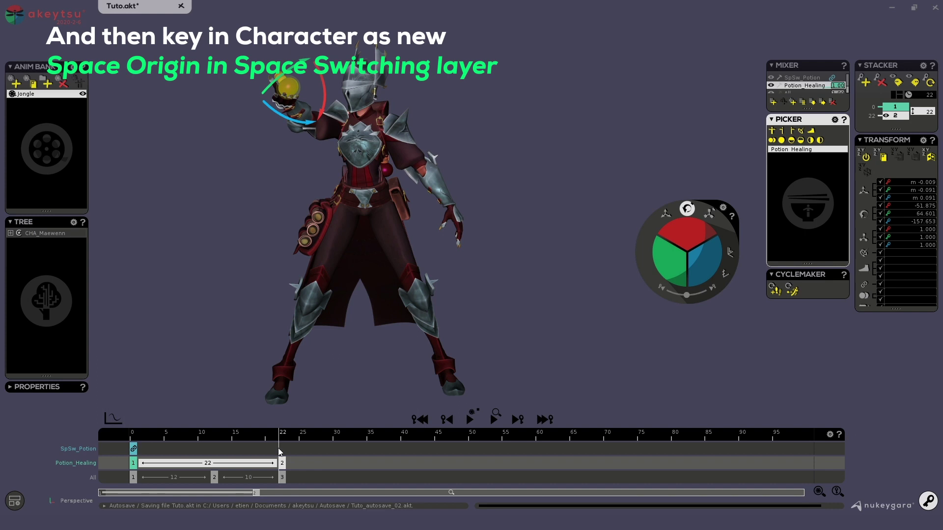
Step: Create a space switching key at frame 22 in the SpSw_Potion layer with Character as the potion's new space
click(146, 448)
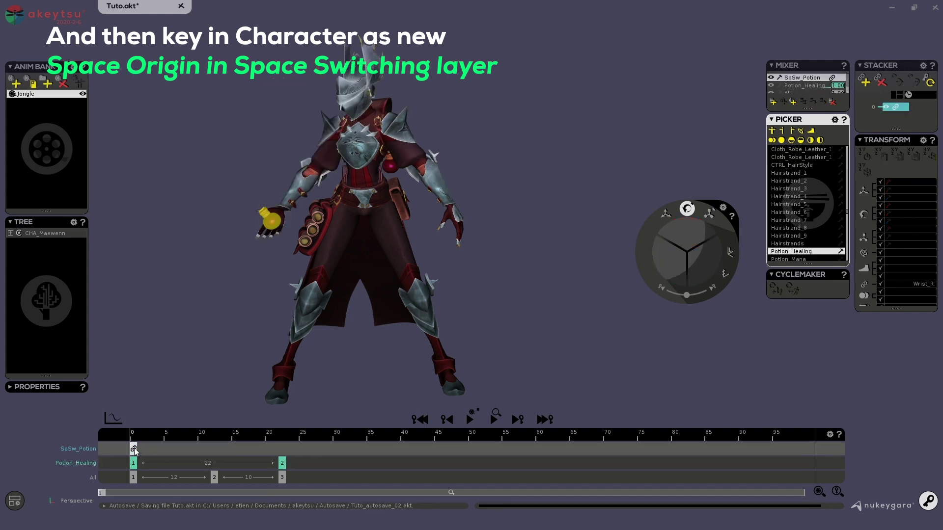
click(282, 451)
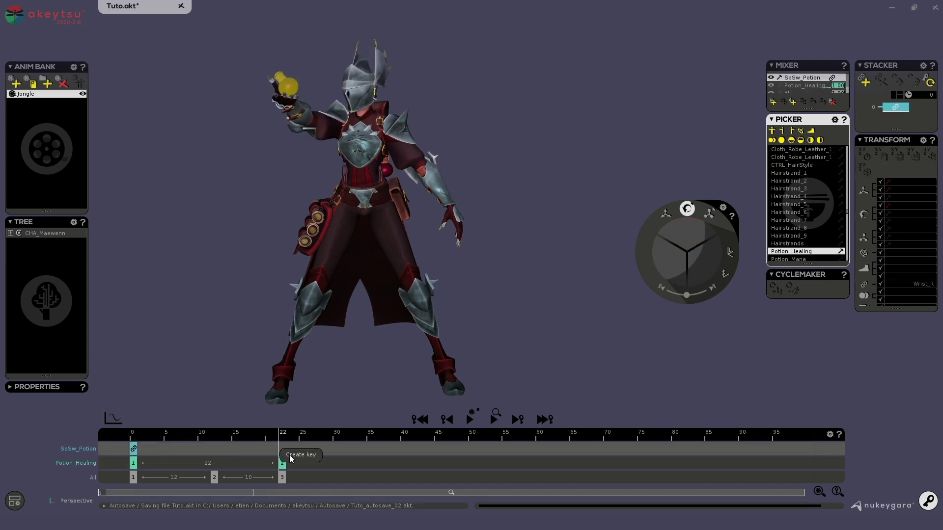
click(290, 454)
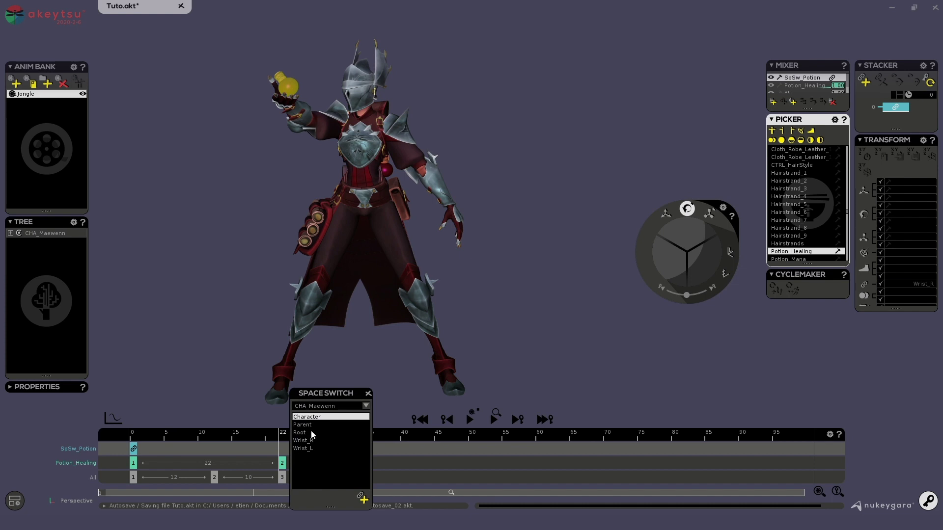
click(365, 500)
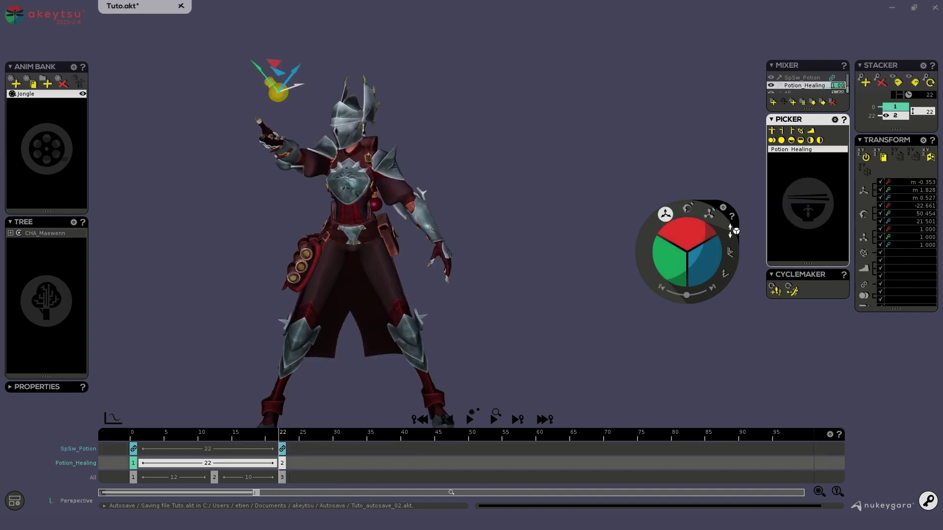
Step: Raise the potion above the open right hand at frame 22 and key it beside the left shoulder at frame 45
key(e)
drag(311, 93, 298, 119)
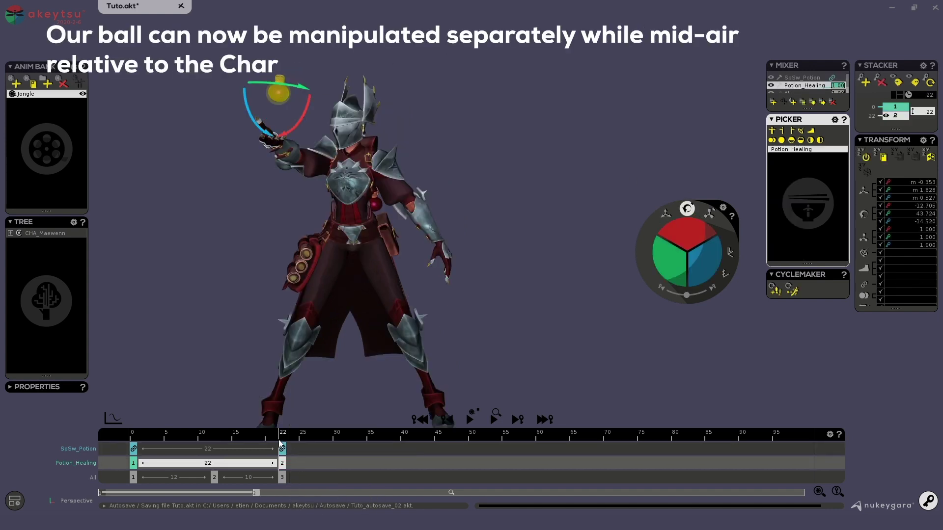
ctrl+drag(282, 463, 438, 464)
key(w)
mouse_move(279, 93)
mouse_down()
mouse_move(443, 162)
mouse_move(443, 201)
mouse_move(442, 180)
mouse_move(454, 184)
mouse_up()
key(e)
Step: Add a potion key at frame 34, raise the potion high above the head and rotate it for the throw's peak
drag(435, 434, 362, 439)
key(k)
click(663, 212)
drag(364, 108, 364, 9)
scroll(519, 215, down, 2)
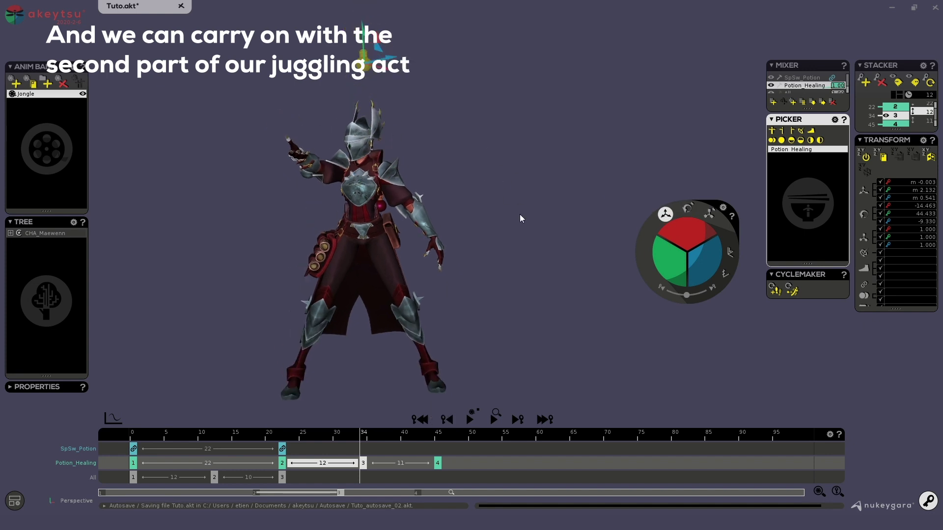
middle_drag(520, 214, 576, 211)
drag(419, 57, 421, 48)
key(e)
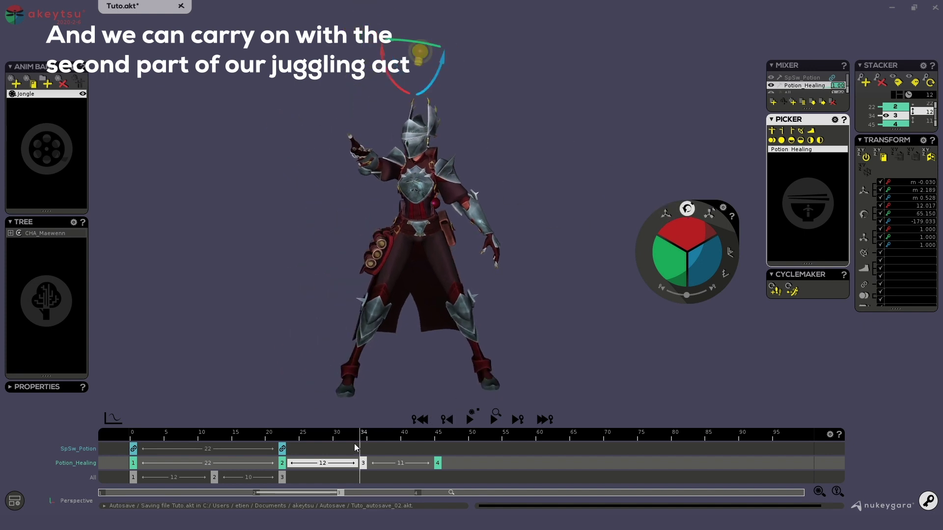
Step: Add in-between potion keys at frames 29 and 40 and rotate the potion for its mid-air spin
drag(361, 437, 329, 436)
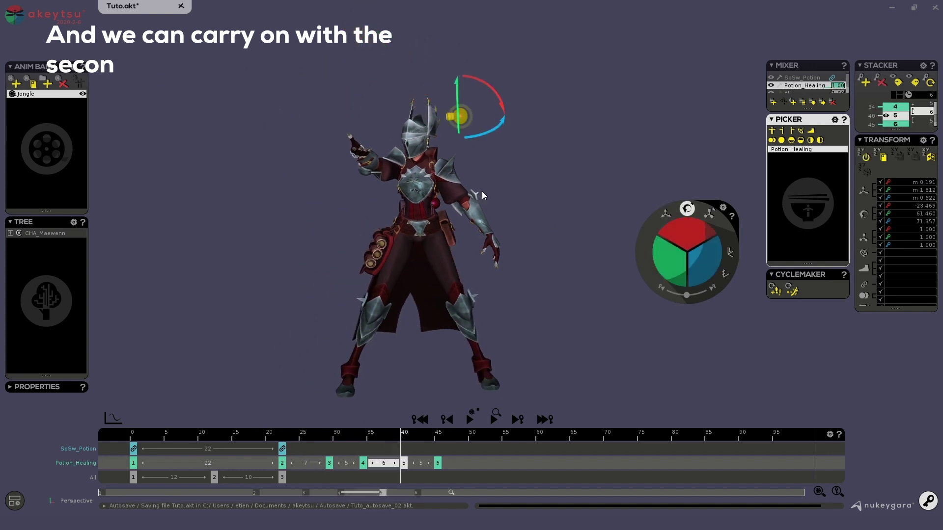
drag(460, 117, 444, 48)
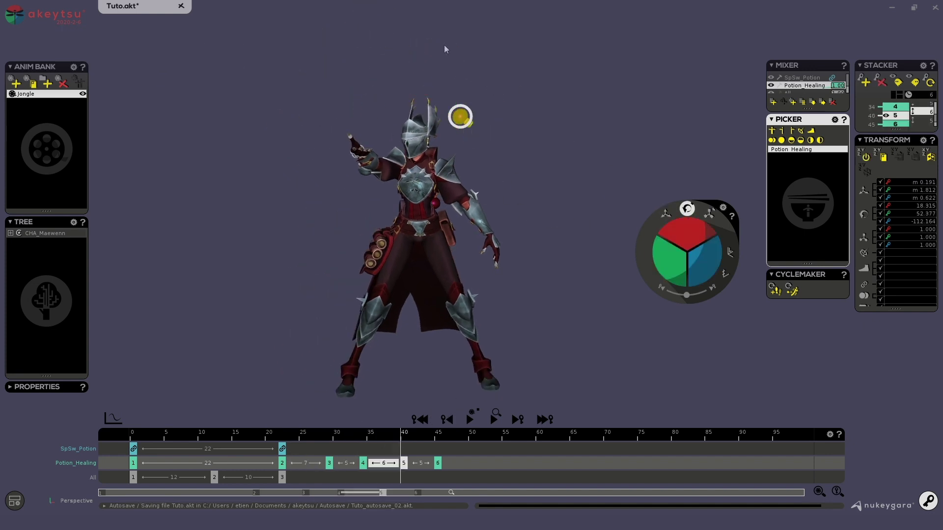
drag(287, 434, 397, 429)
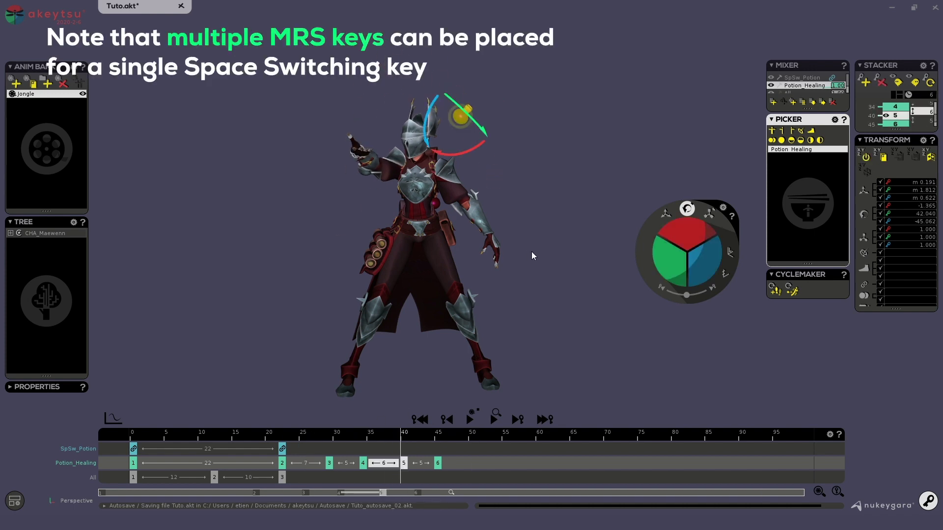
Step: Use ghosts of the neighbouring keys to reposition the potion at frames 29 and 40 into a rounder throwing arc
click(896, 81)
click(912, 81)
key(Left)
key(Left)
key(w)
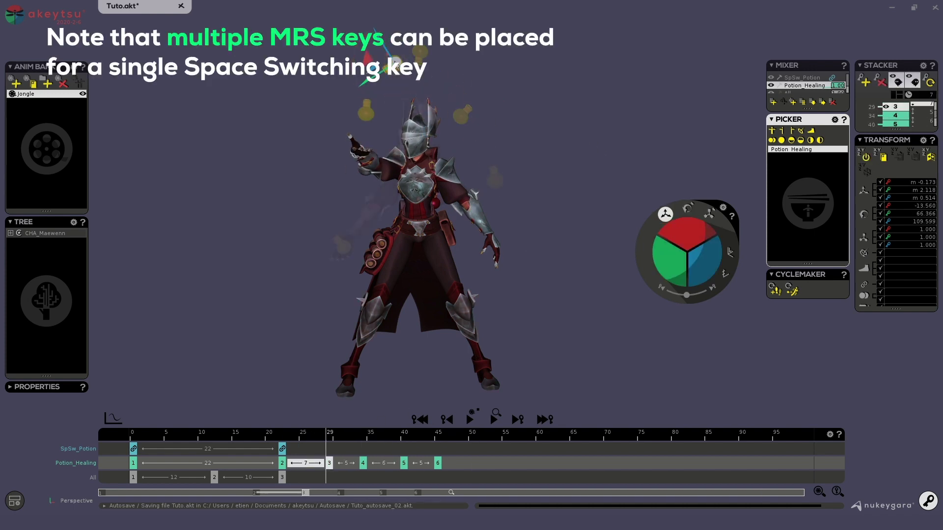
drag(372, 55, 358, 52)
key(Right)
key(Right)
drag(485, 110, 485, 75)
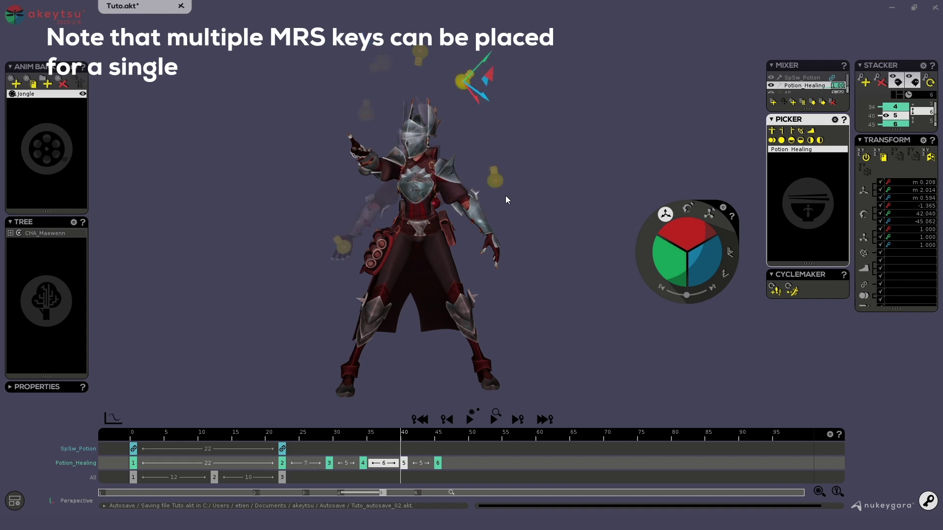
Step: Stretch the potion vertically at frame 22 and add a key at frame 19 with it unstretched in the hand
key(Left)
key(Left)
key(Left)
click(708, 213)
drag(370, 76, 369, 58)
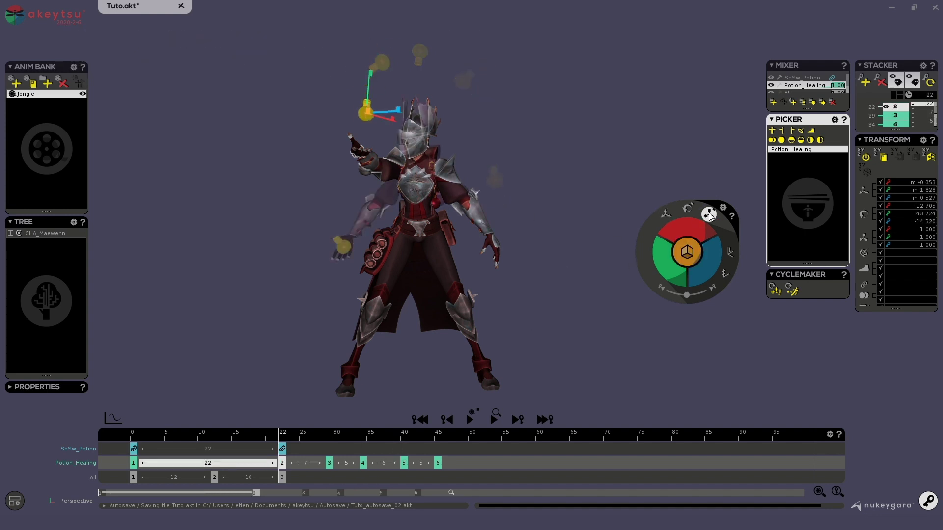
drag(281, 436, 434, 479)
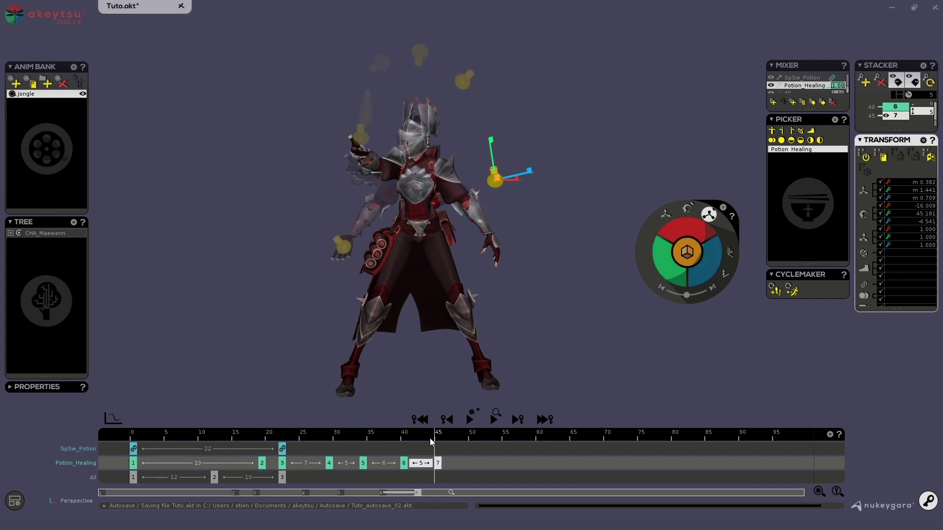
Step: Add a potion key at frame 44 and stretch the potion vertically at frame 45 to a scale of 0.773, 2.162, 0.773
click(429, 437)
key(k)
click(437, 461)
drag(490, 141, 481, 73)
click(429, 438)
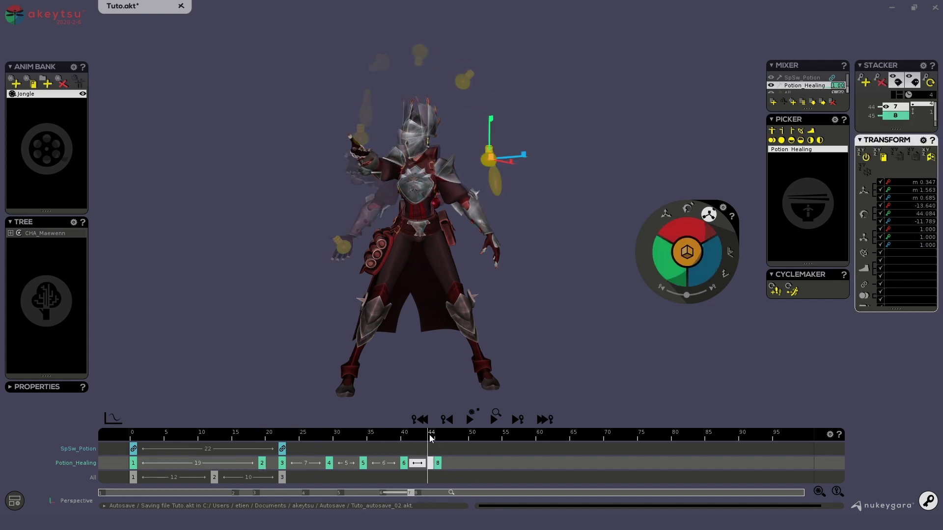
click(435, 437)
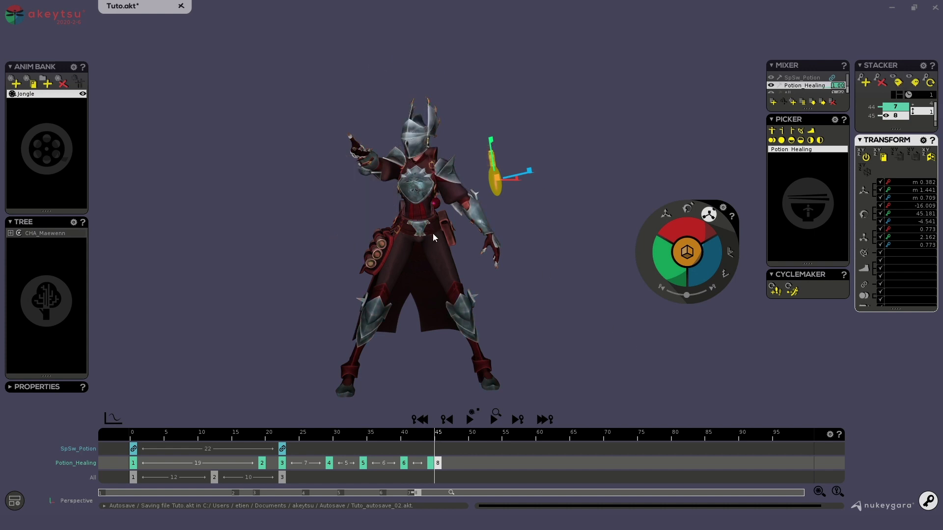
Step: Add a pose key at frame 45 in the All layer and mirror the whole character's throwing pose in it
click(497, 355)
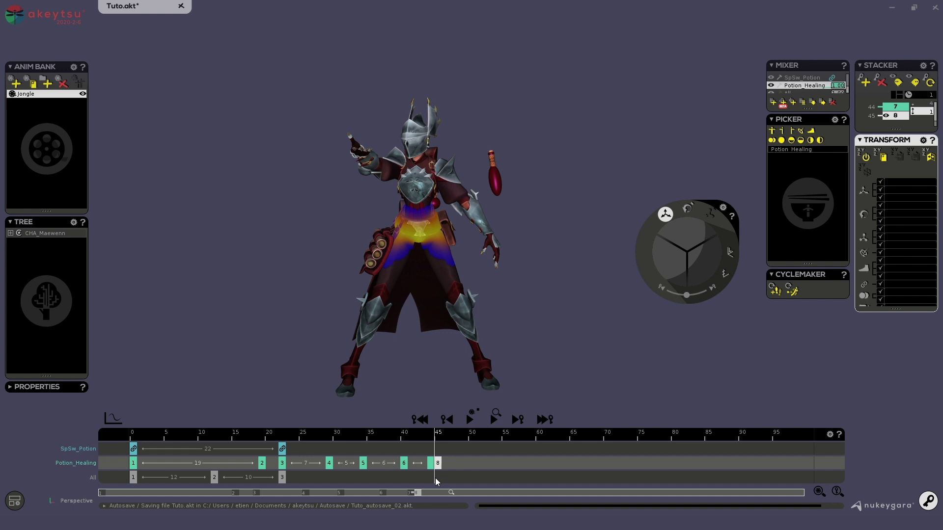
click(282, 477)
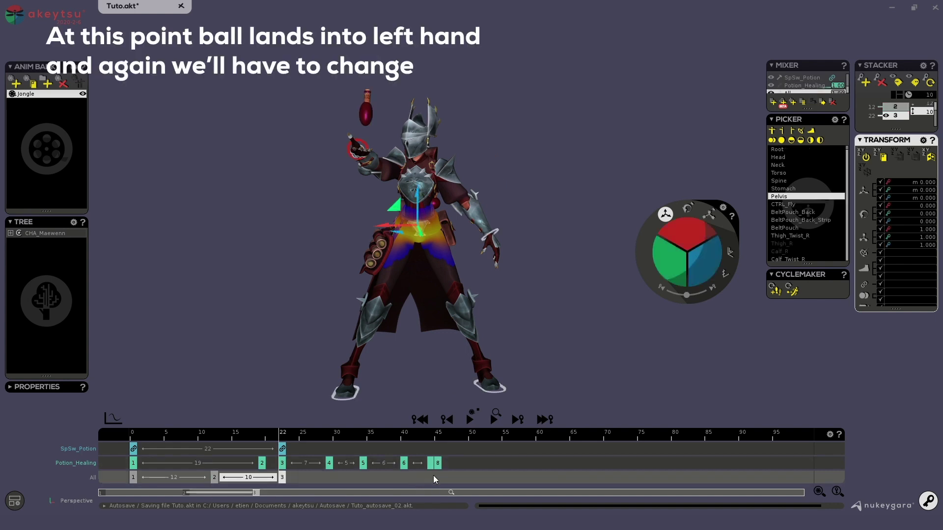
click(433, 475)
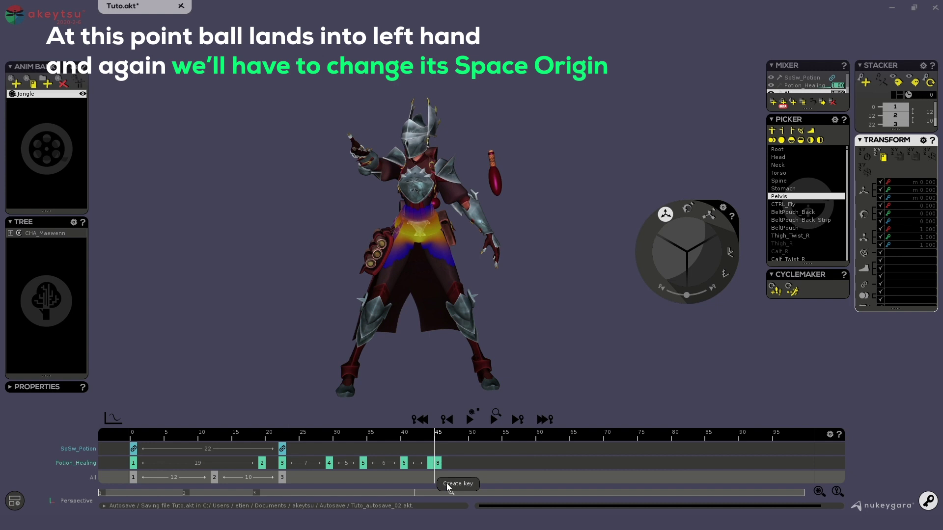
click(446, 483)
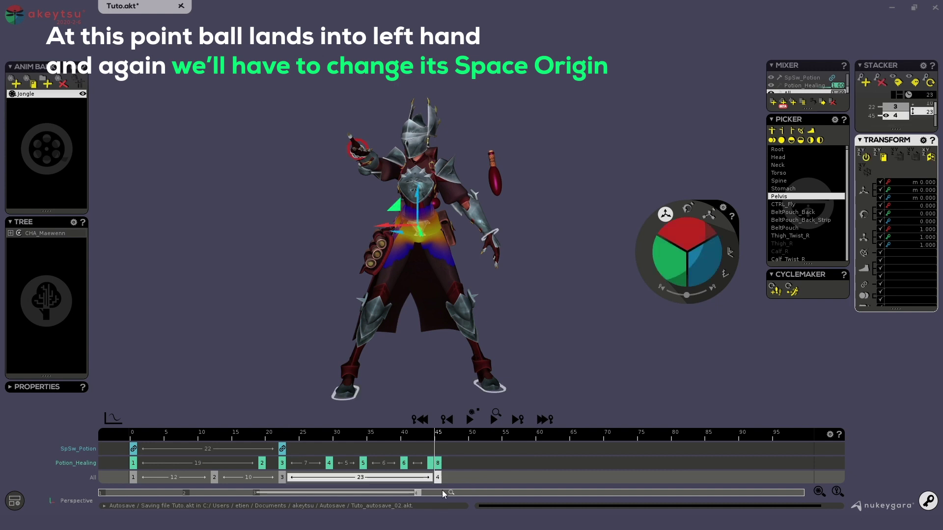
double_click(426, 226)
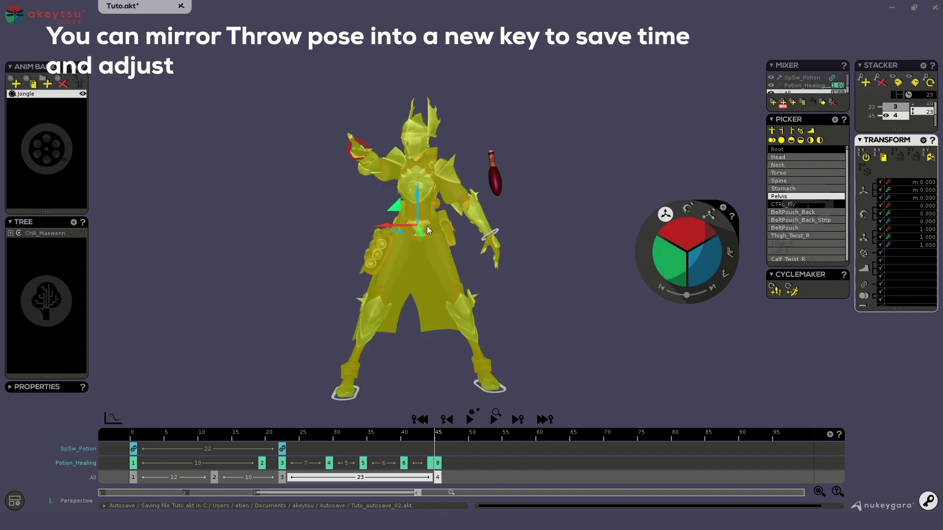
key(ctrl+m)
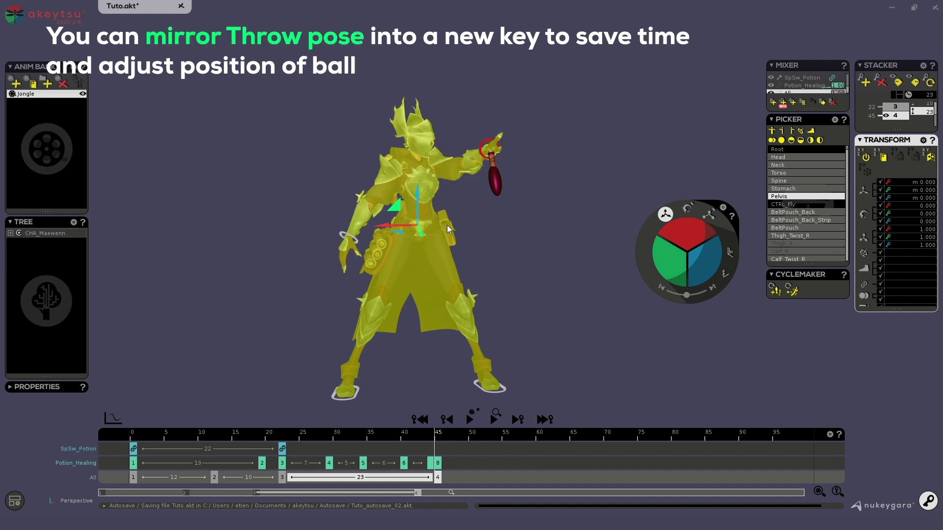
middle_drag(488, 239, 469, 230)
Step: Lower the left wrist's IK control to chest height at frame 45 for the catching pose
click(476, 145)
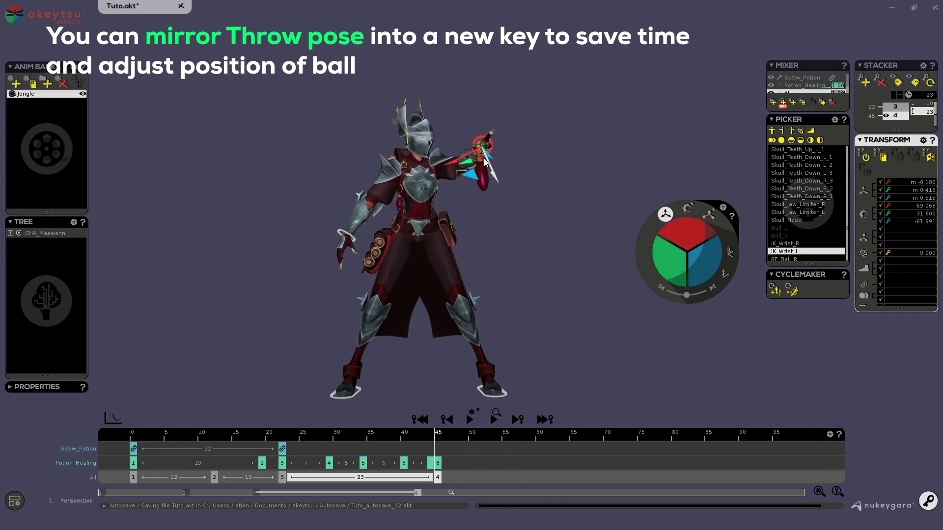
drag(479, 148, 481, 198)
mouse_move(481, 197)
middle_down()
mouse_move(492, 217)
mouse_move(484, 202)
middle_up()
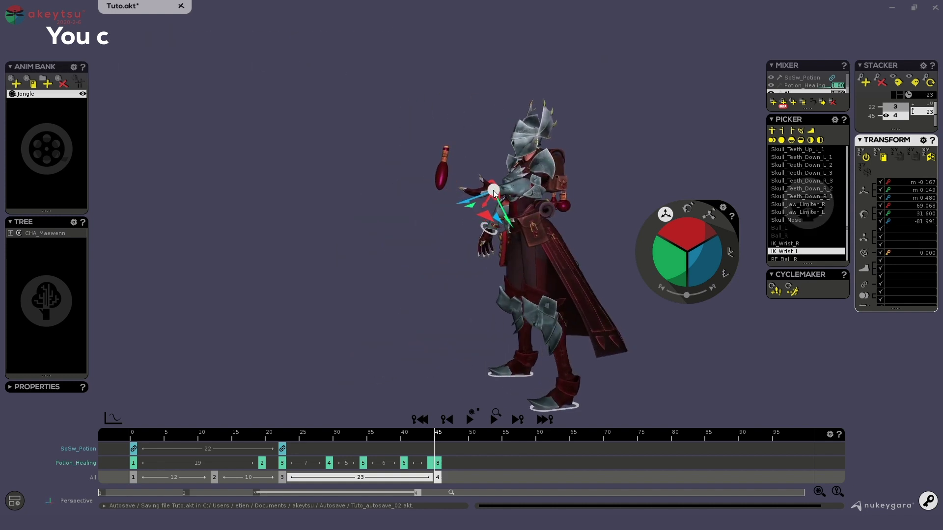
Step: Move the stretched potion just above the open left palm at frame 45
click(441, 174)
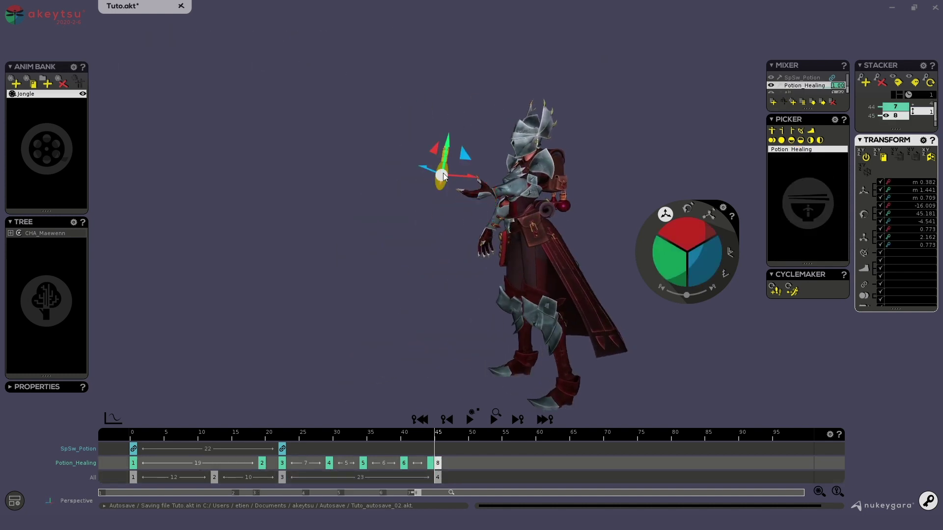
drag(442, 174, 472, 175)
middle_drag(472, 177, 495, 215)
drag(468, 173, 470, 173)
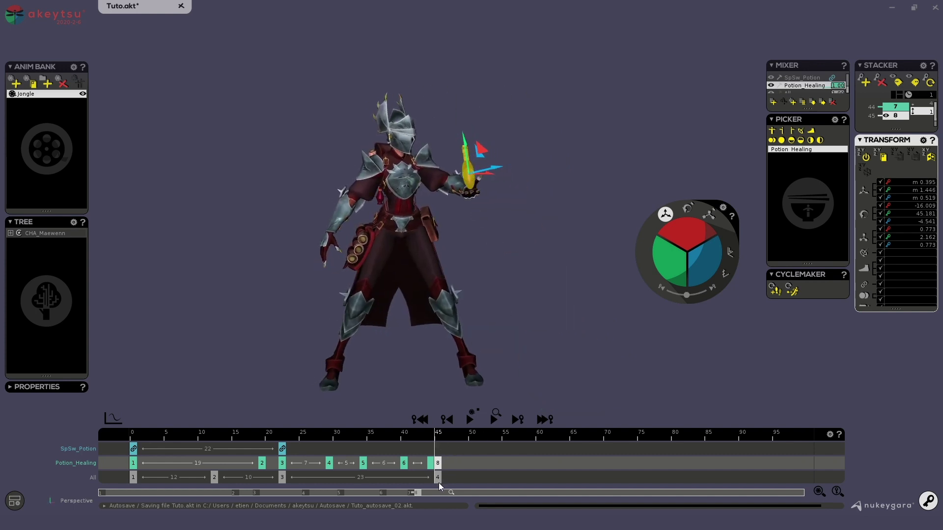
Step: Move the catching pose key to frame 47 and add a Potion_Healing key there with the potion's scale set to 1
drag(438, 479, 451, 477)
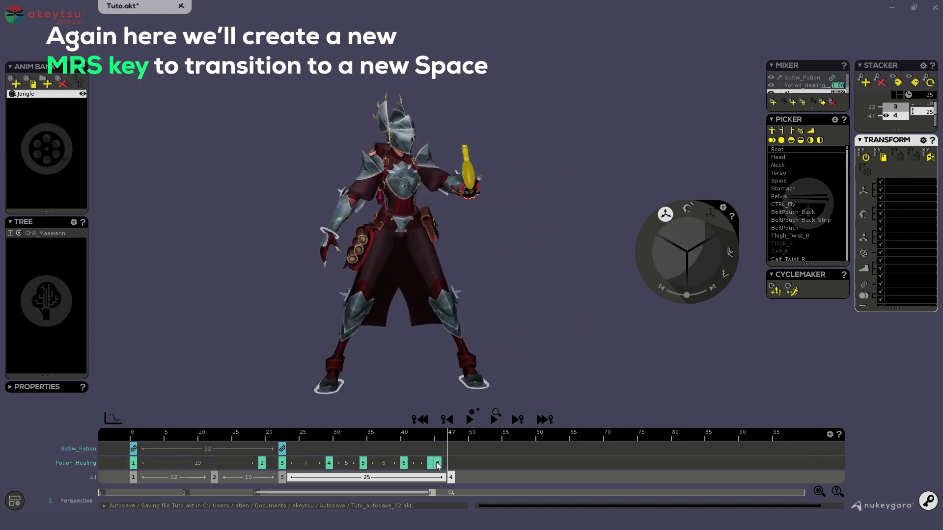
click(437, 463)
right_click(448, 465)
click(455, 472)
key(BackSpace)
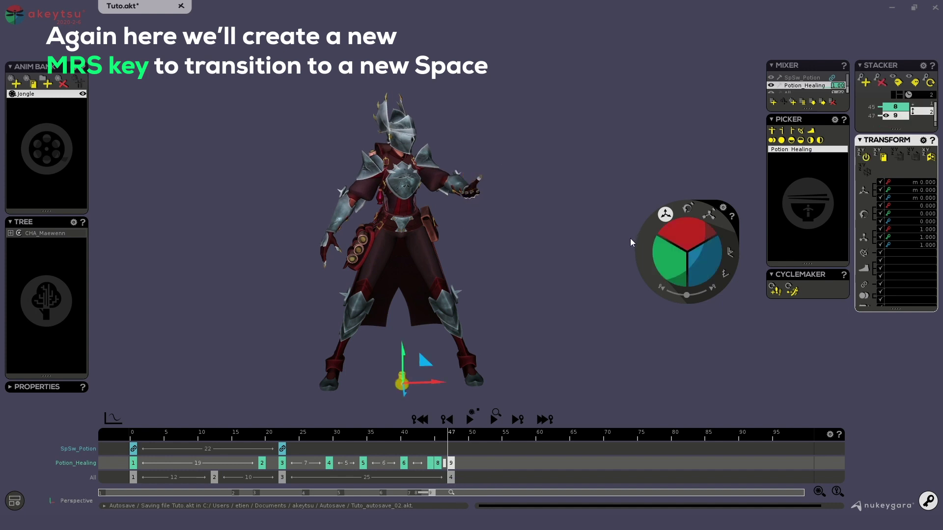
key(ctrl+z)
text(1)
key(Return)
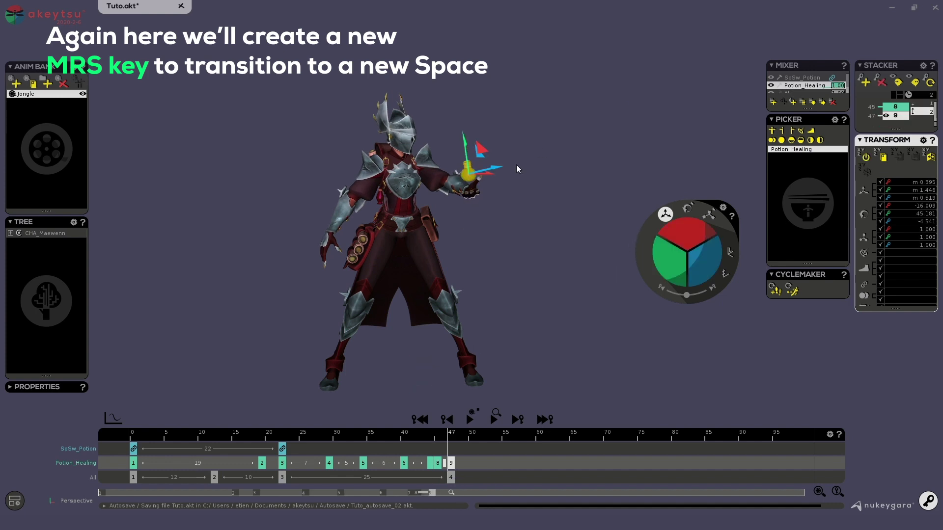
Step: Lower the potion into the left palm at frame 47
drag(469, 174, 466, 183)
alt+drag(551, 242, 390, 240)
middle_drag(391, 240, 476, 455)
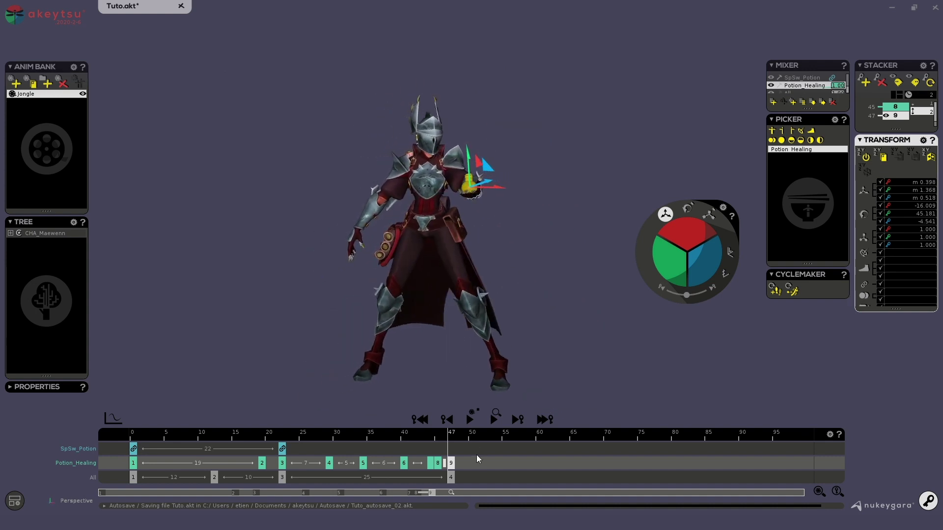
Step: Create a space switching key at frame 47 in the SpSw_Potion layer with Wrist_L as the potion's new space
click(283, 448)
click(447, 448)
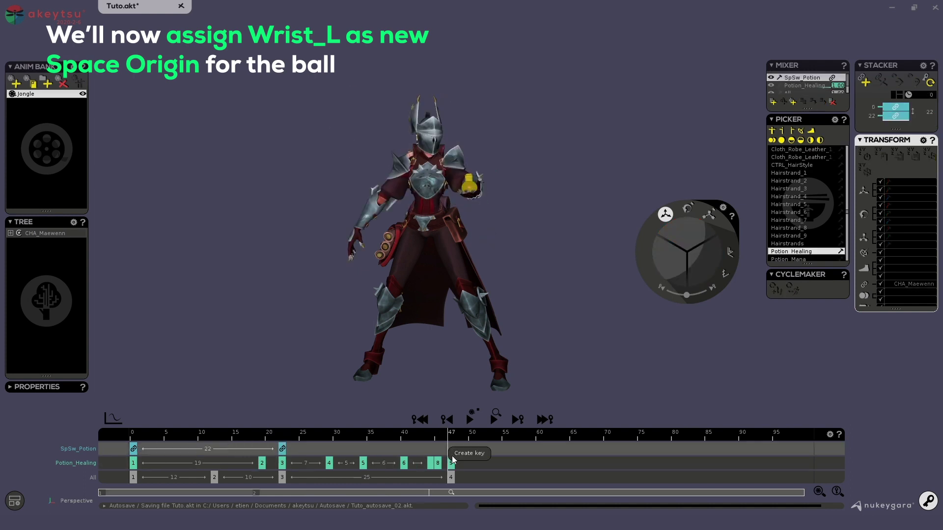
click(463, 453)
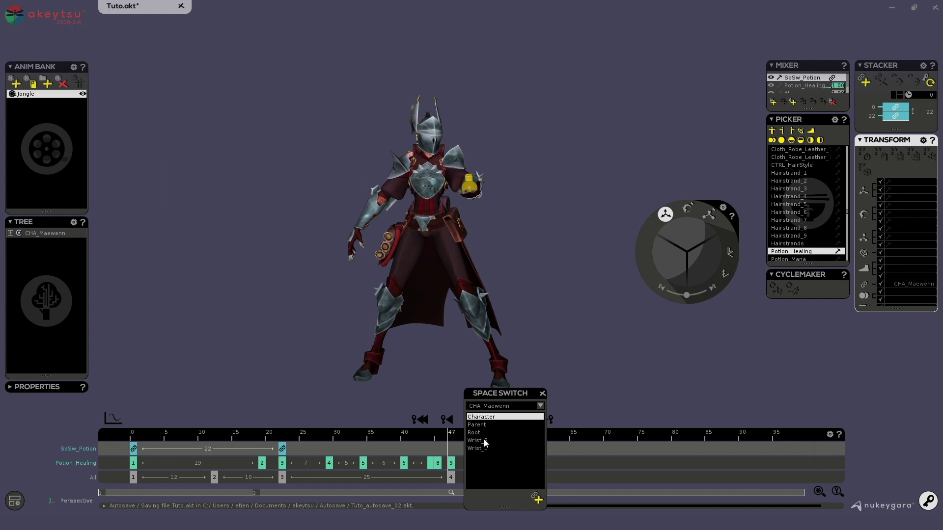
click(487, 441)
click(491, 448)
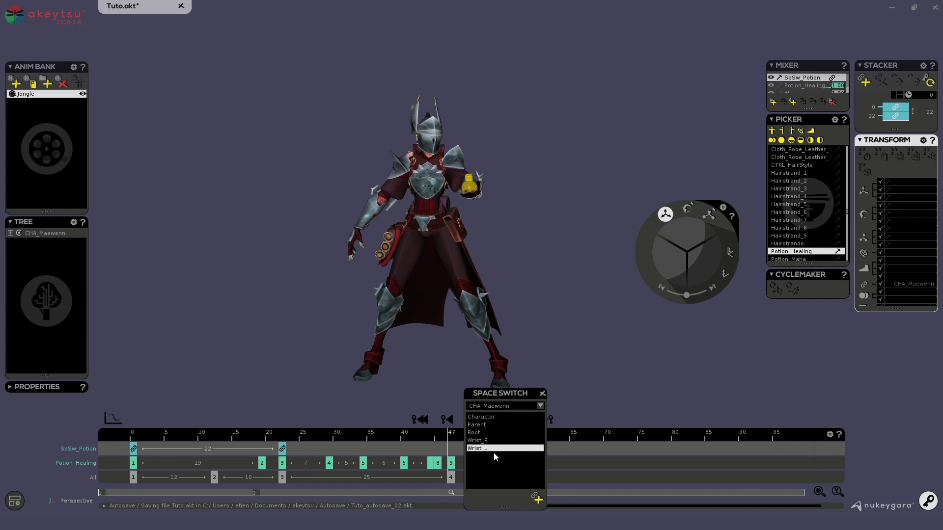
click(537, 499)
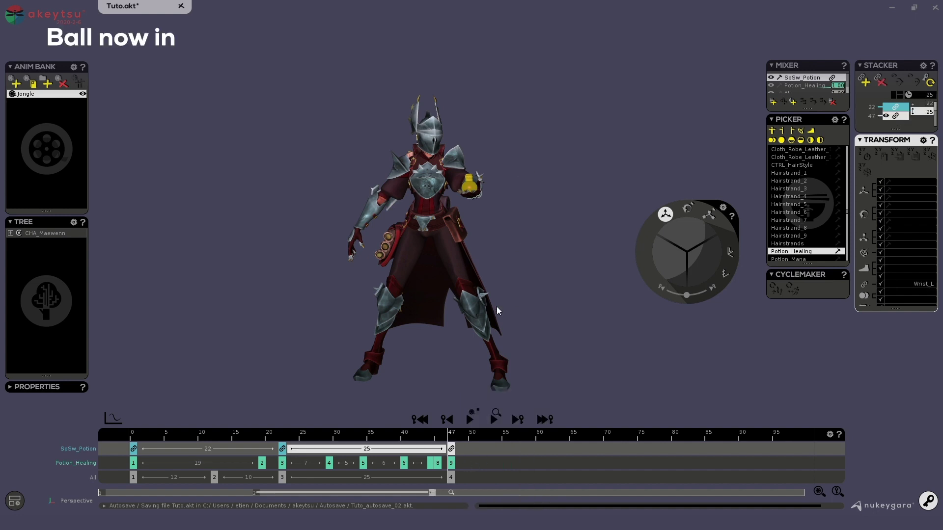
Step: Adjust the position of the left wrist IK control in the frame 47 pose key of the All layer
click(451, 479)
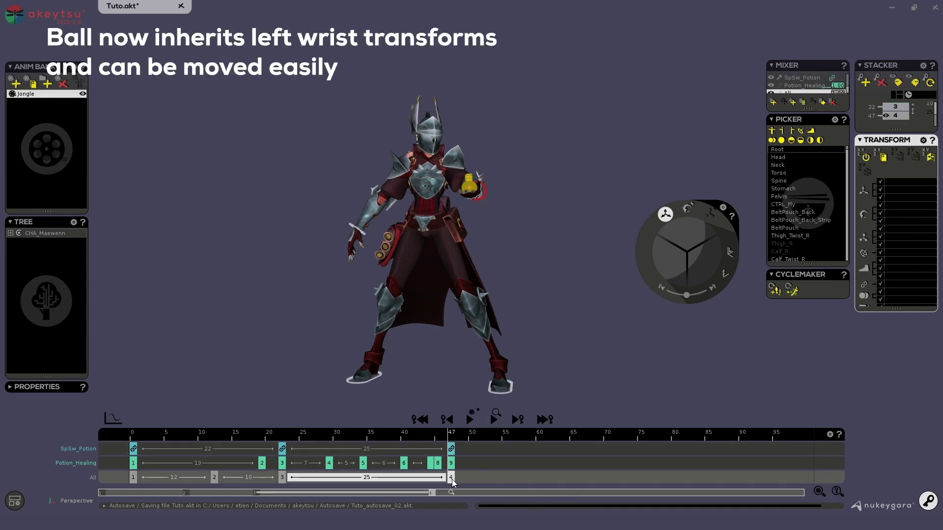
click(485, 190)
drag(477, 190, 475, 195)
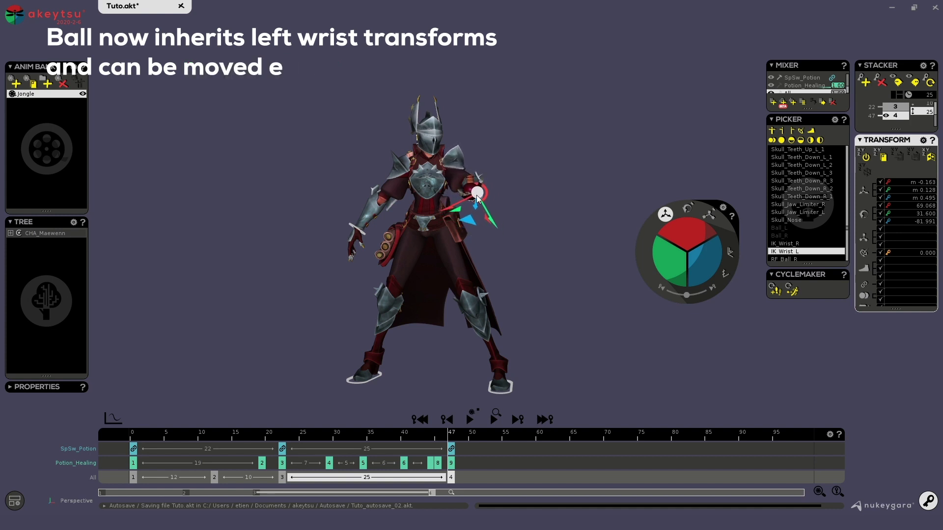
alt+drag(542, 209, 569, 212)
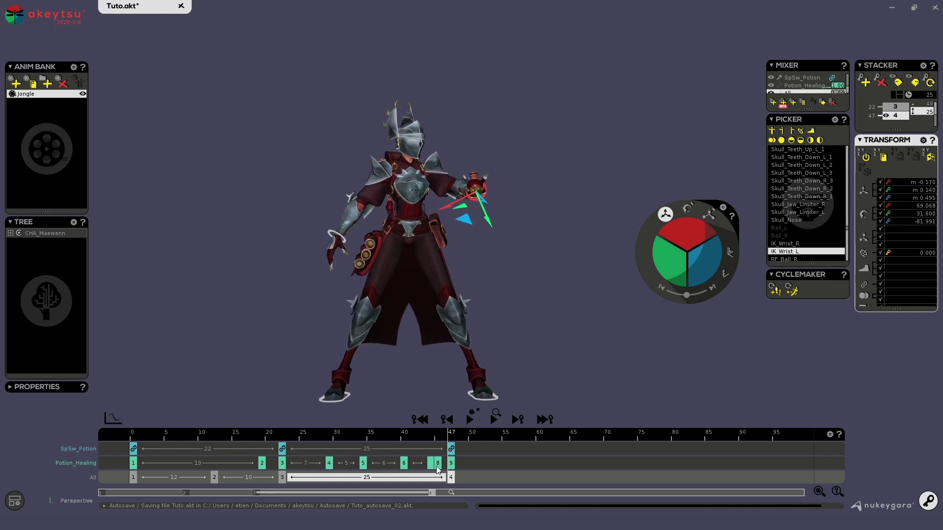
Step: Add a pose key at frame 55 on the All layer and lower the left wrist holding the potion towards the waist
drag(454, 436, 499, 458)
key(k)
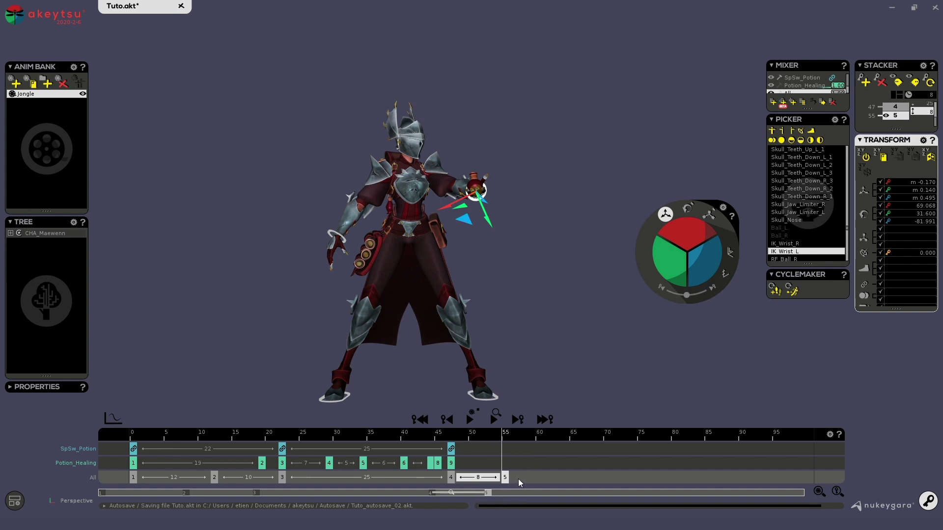
alt+drag(512, 279, 486, 286)
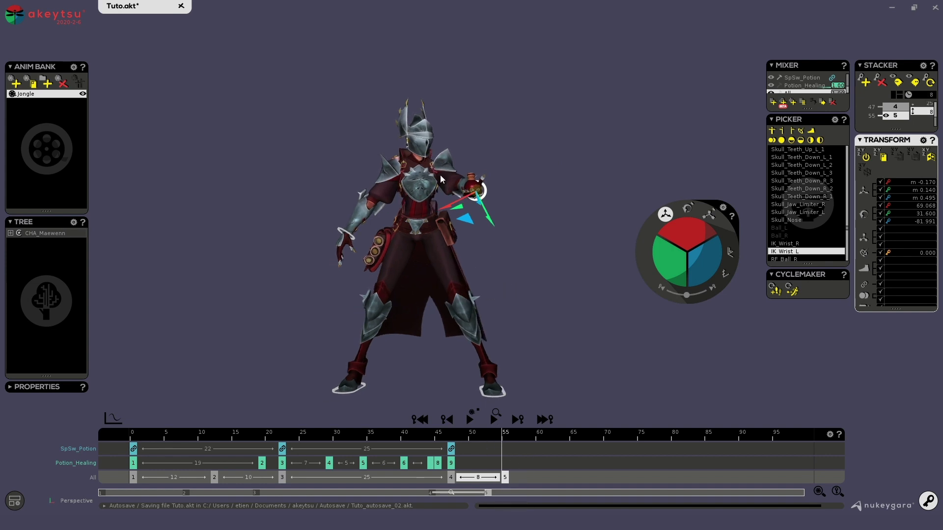
click(446, 181)
click(484, 190)
alt+drag(515, 211, 408, 267)
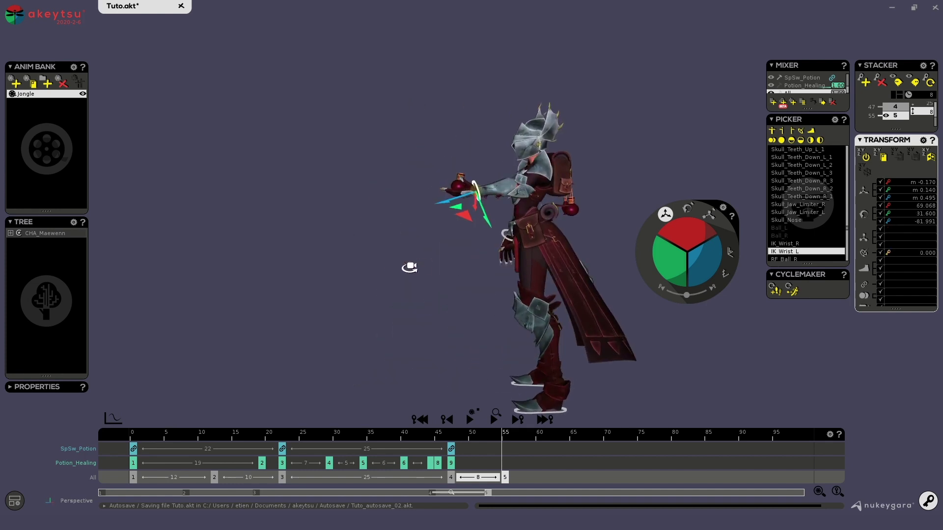
drag(483, 212, 584, 318)
Step: Rotate the left wrist IK control at frame 55 to orient the hand in its lowered pose
click(687, 209)
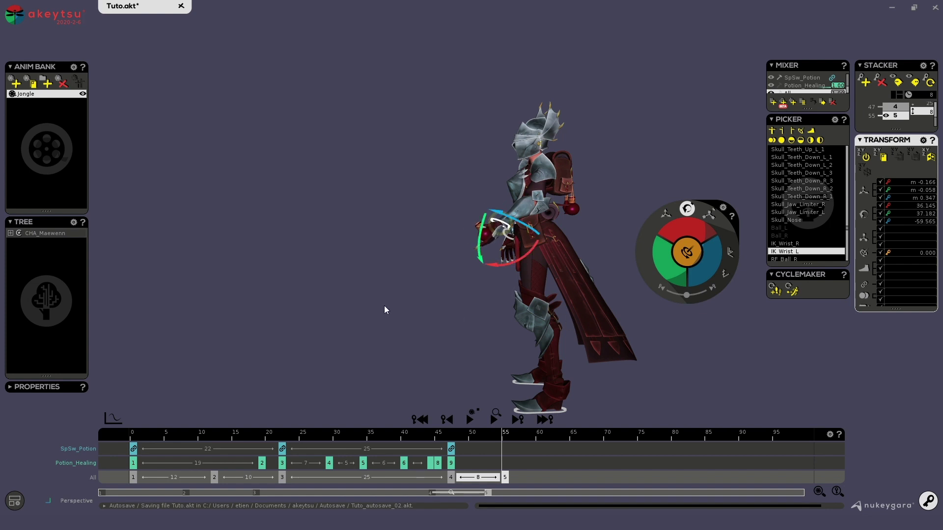
alt+drag(384, 305, 563, 325)
drag(537, 242, 554, 218)
Step: Play back the juggling animation from frame 0 to review the catch
drag(502, 432, 131, 456)
key(space)
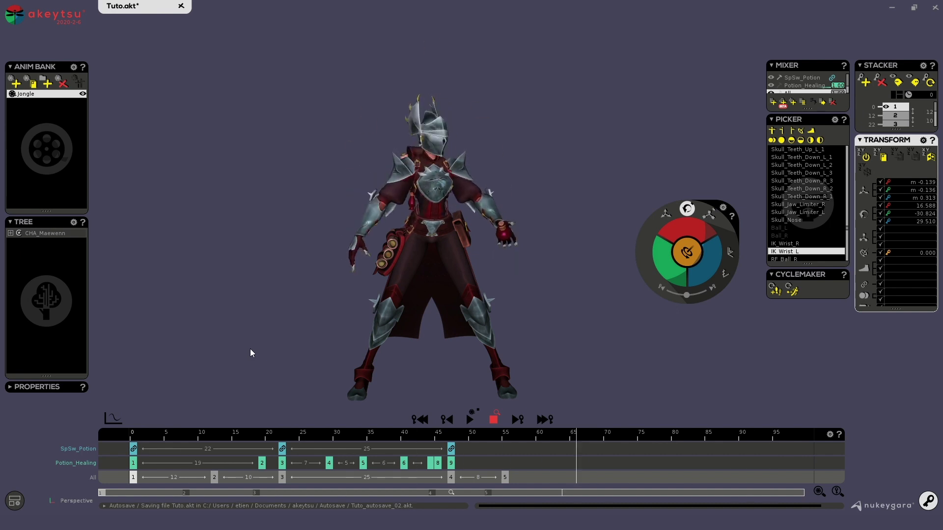
key(space)
Step: Add an All layer key at frame 34 with the neck rotated so the head looks up at the potion, and replay the animation
drag(297, 434, 361, 436)
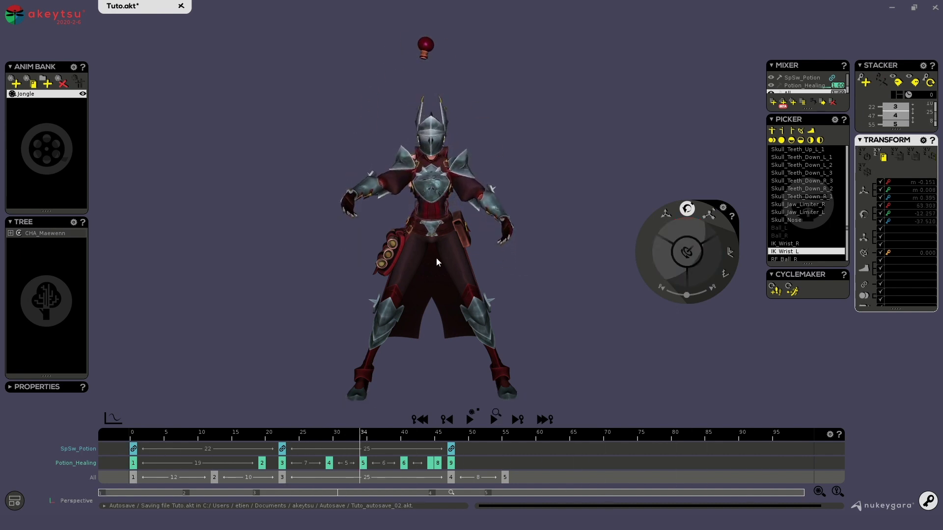
click(435, 162)
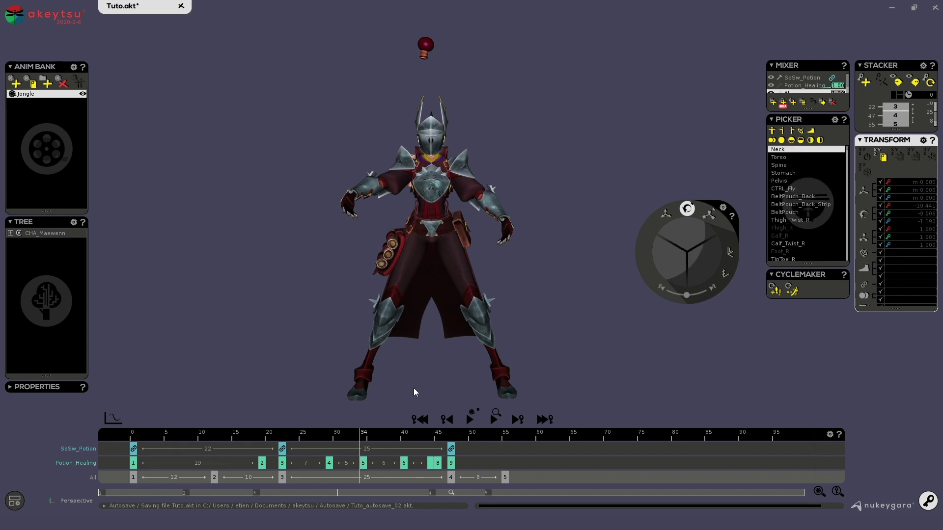
key(k)
drag(437, 146, 440, 118)
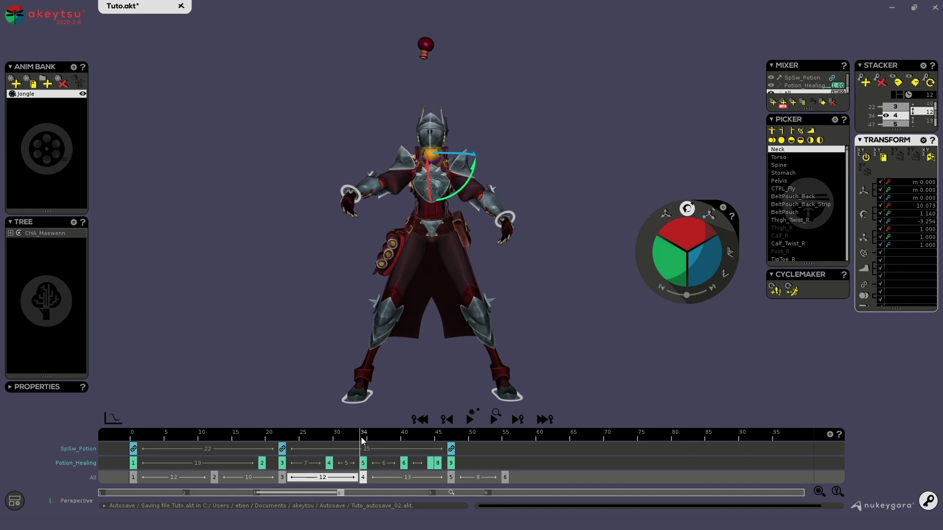
drag(361, 438, 521, 474)
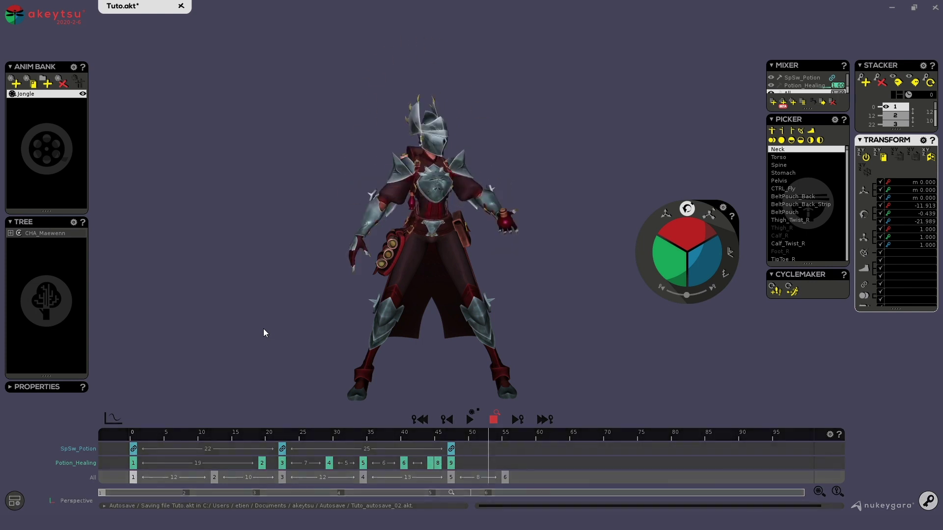
key(space)
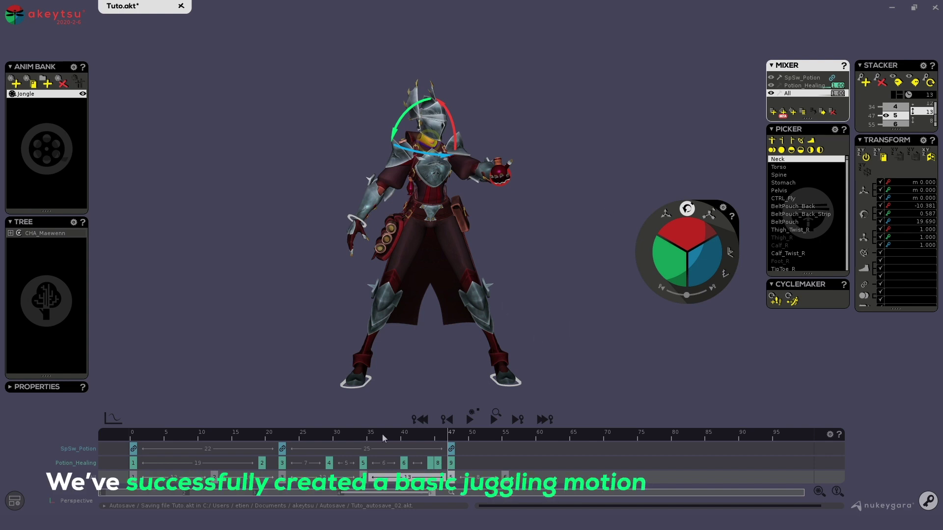
Step: Try to retime the frame 47 keys by shifting the space switching key to frame 48 and the Potion_Healing key past it, and undo the changes
click(450, 450)
click(451, 463)
click(451, 476)
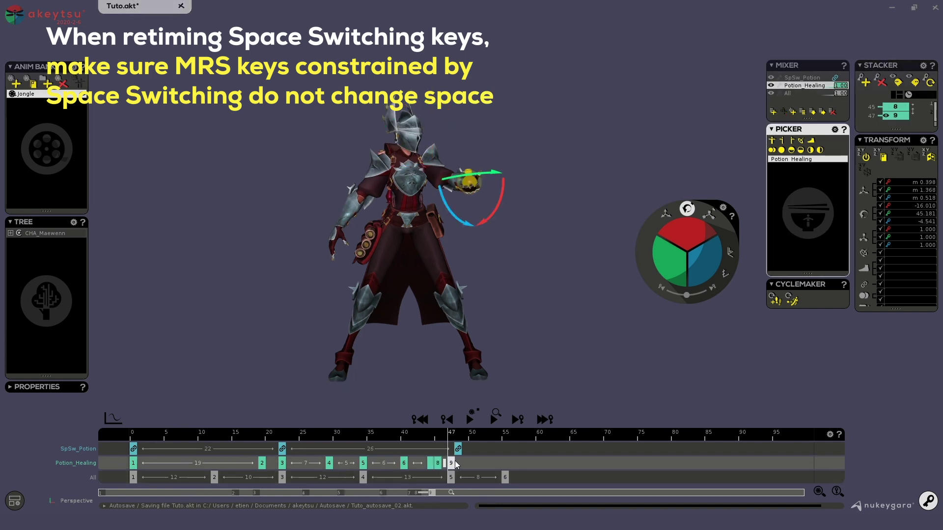
mouse_move(462, 460)
mouse_down()
mouse_move(467, 448)
mouse_move(476, 463)
mouse_up()
key(ctrl+z)
key(ctrl+z)
key(ctrl+z)
key(ctrl+z)
key(ctrl+z)
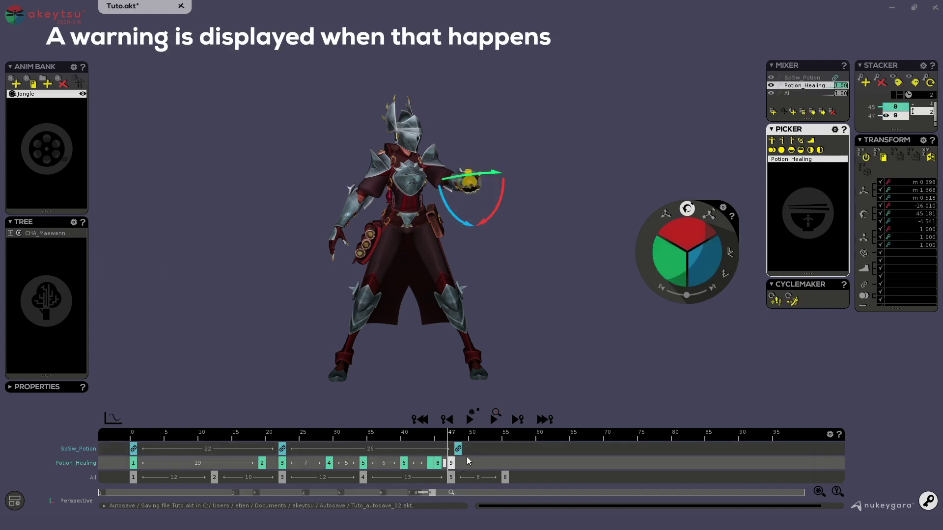
Step: Lengthen the animation by moving the last Potion_Healing key to frame 65 first and the last SpSw_Potion space switching key second
drag(443, 463, 453, 471)
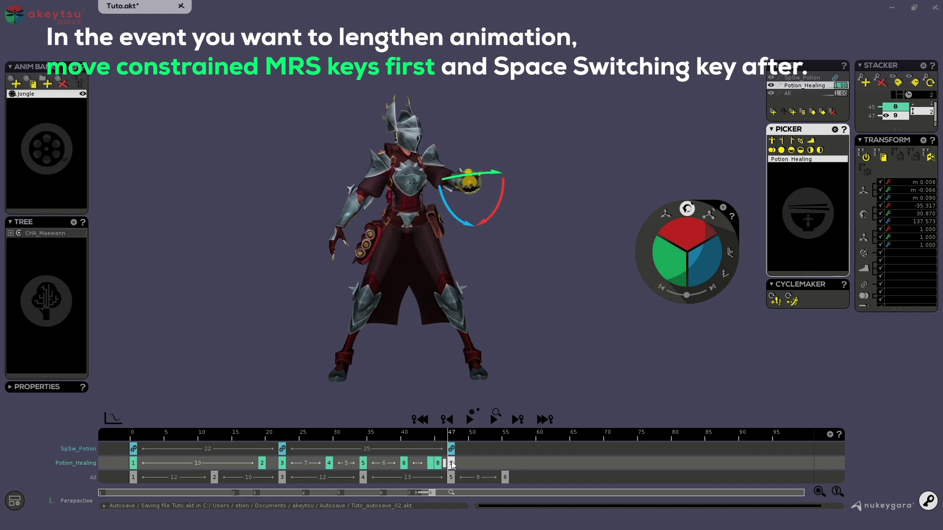
drag(453, 465, 573, 466)
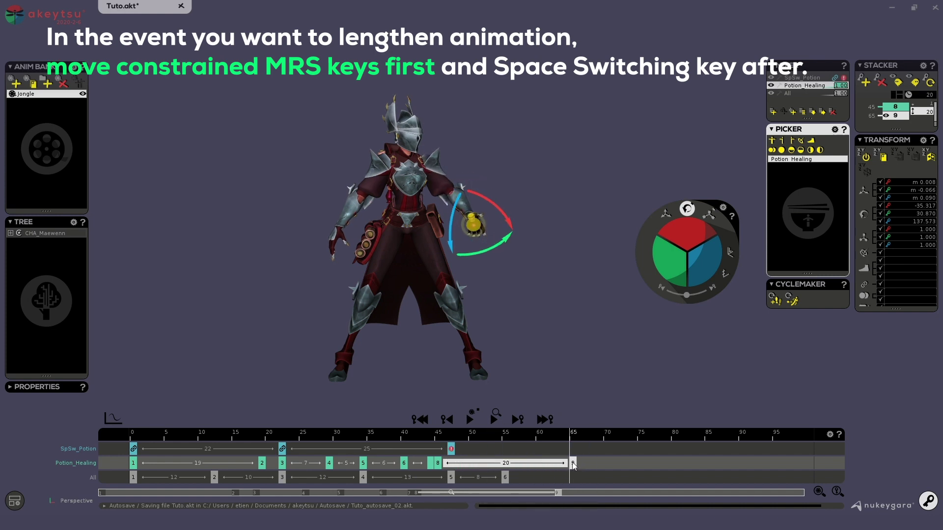
drag(451, 449, 501, 479)
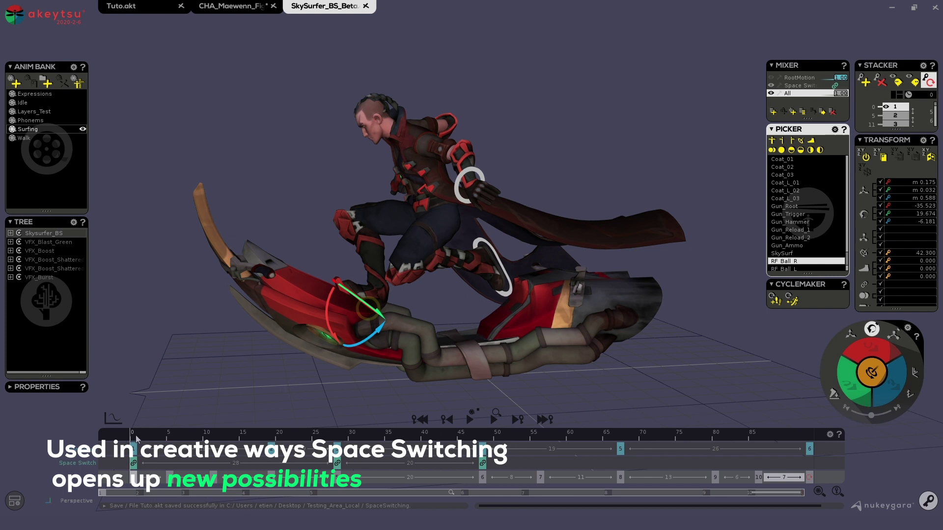
Step: Rotate the SkySurf board at frame 11 of the Surfing animation, undoing the first trial rotations
drag(134, 438, 208, 402)
click(392, 339)
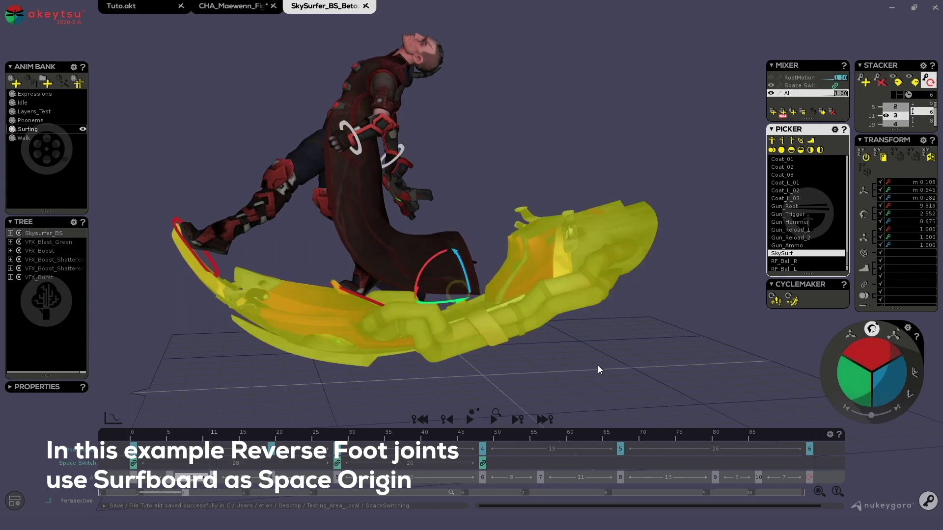
drag(454, 290, 426, 280)
key(ctrl+z)
drag(153, 276, 393, 291)
middle_drag(393, 290, 523, 213)
key(ctrl+z)
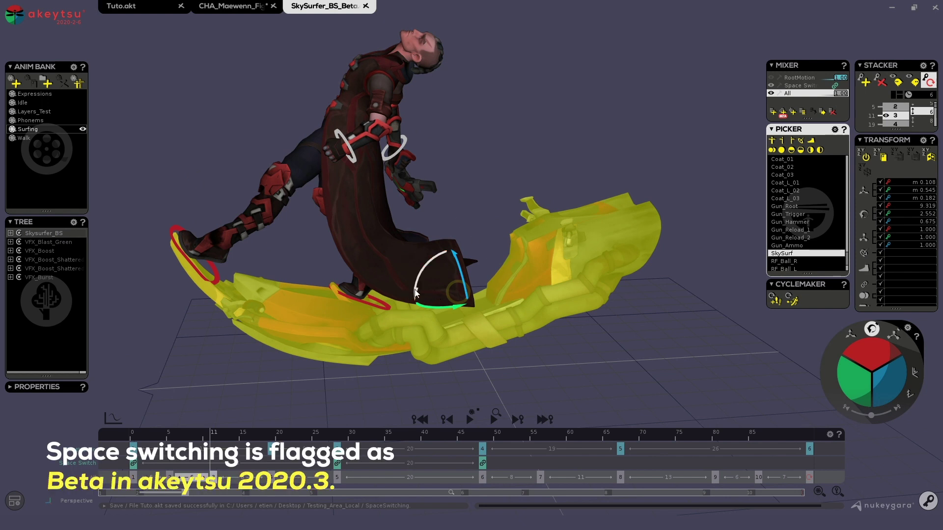
drag(415, 294, 260, 206)
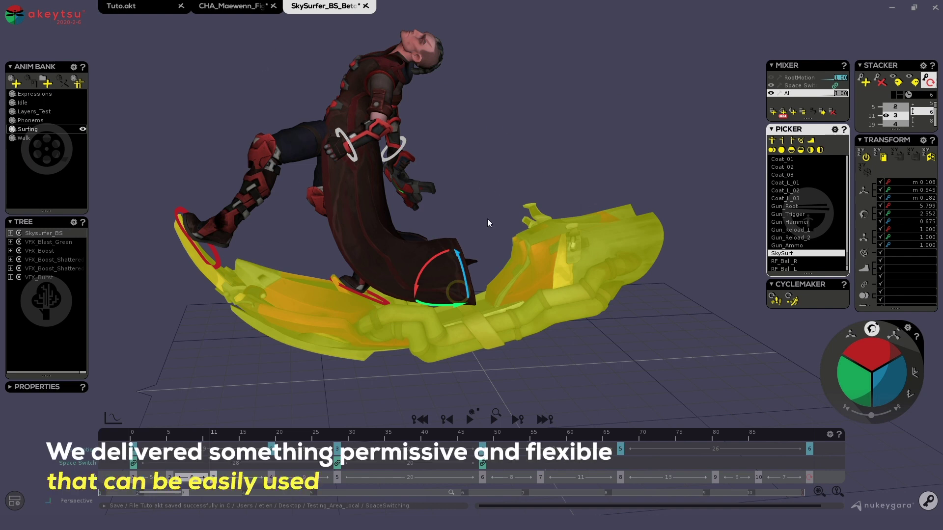
Step: Play back the Surfing animation from frame 0 and examine the character and board from the opposite side
middle_drag(487, 223, 465, 187)
scroll(468, 141, down, 2)
click(186, 438)
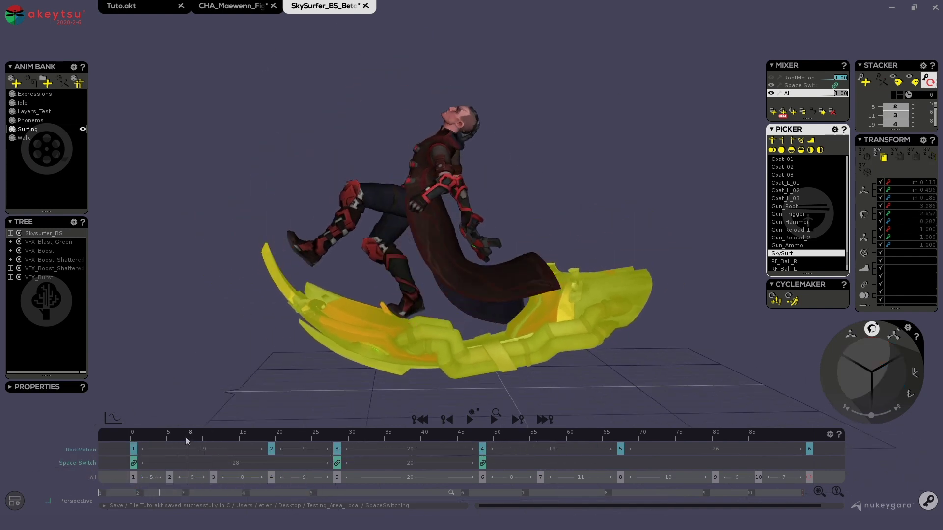
drag(186, 438, 97, 417)
click(414, 347)
scroll(352, 217, down, 2)
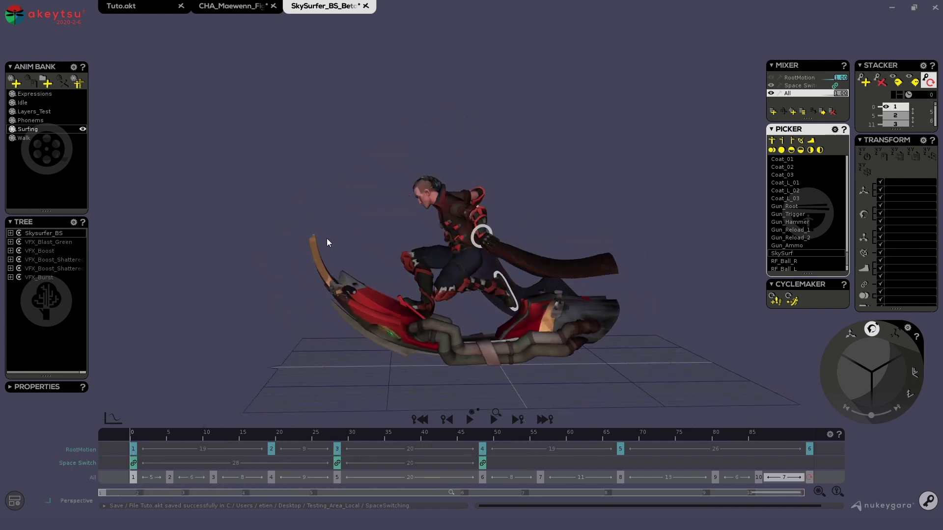
key(space)
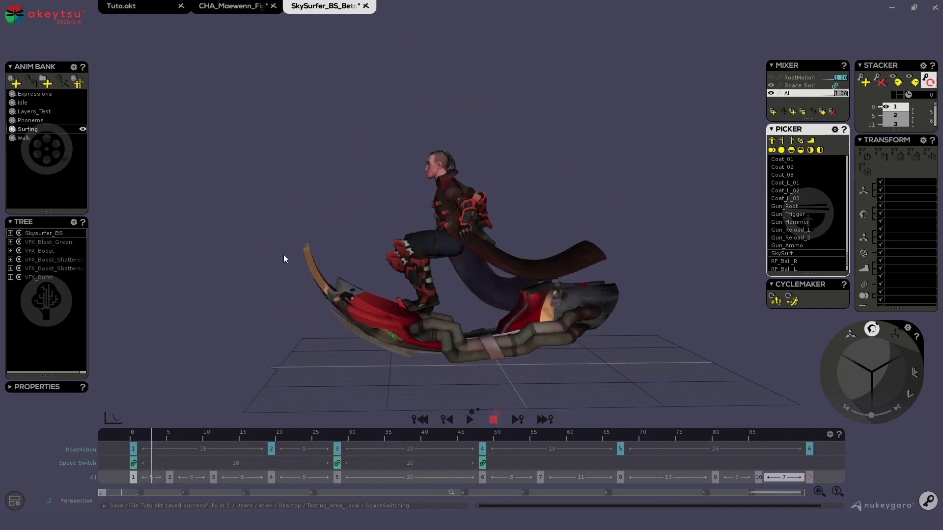
middle_drag(418, 327, 688, 324)
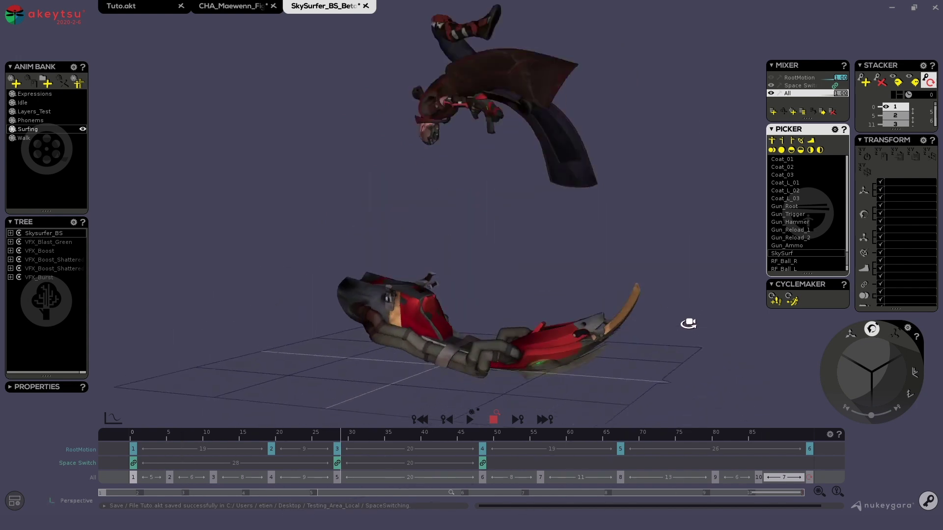